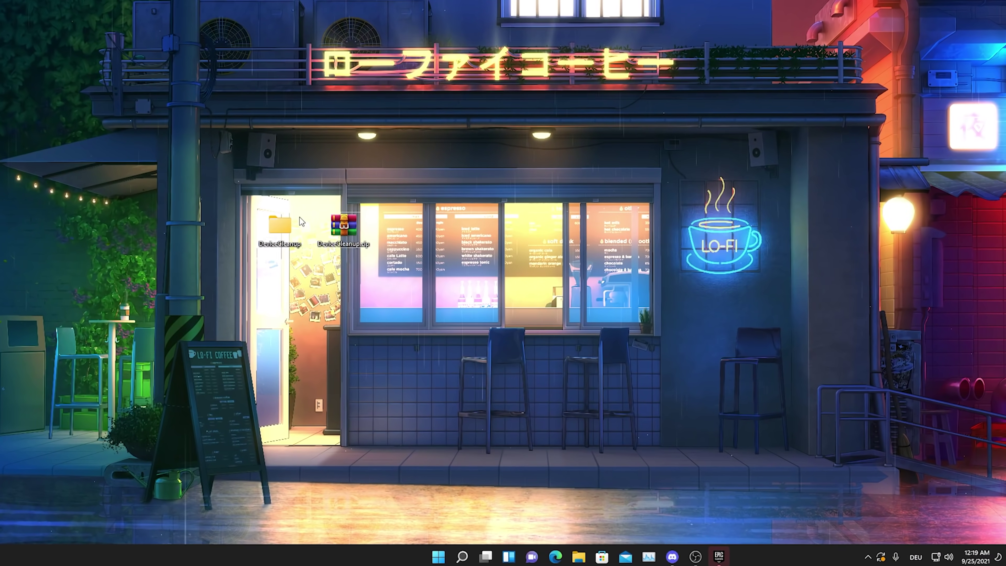
Step: Launch DeviceCleanup.exe from the extracted DeviceCleanup\x64 folder
right_click(343, 239)
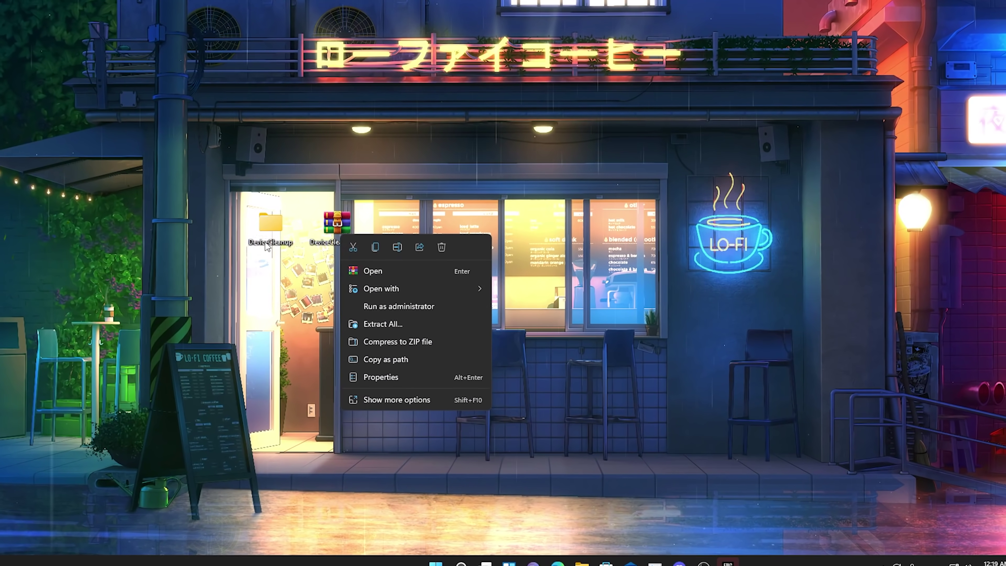
left_click(263, 228)
double_click(263, 227)
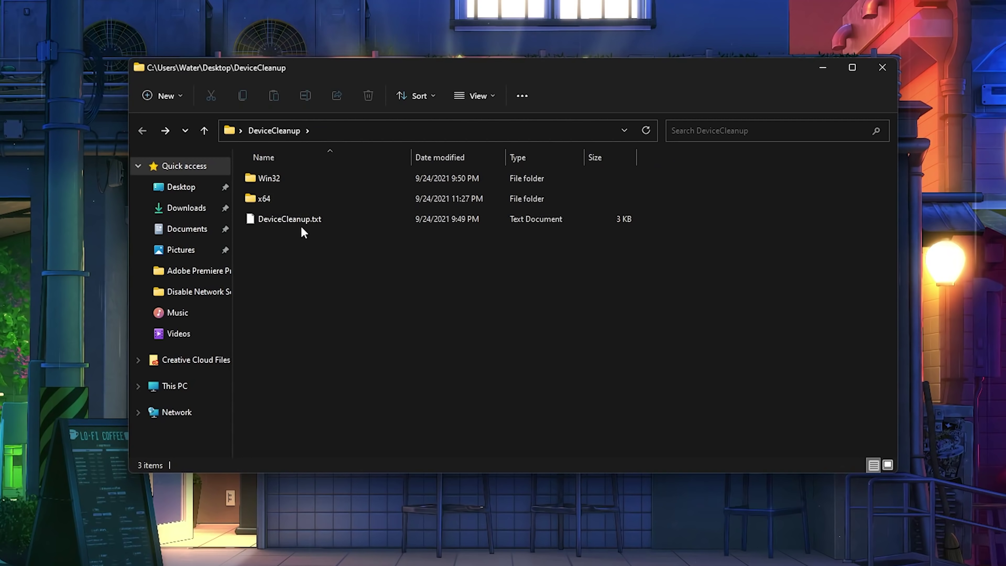
double_click(265, 201)
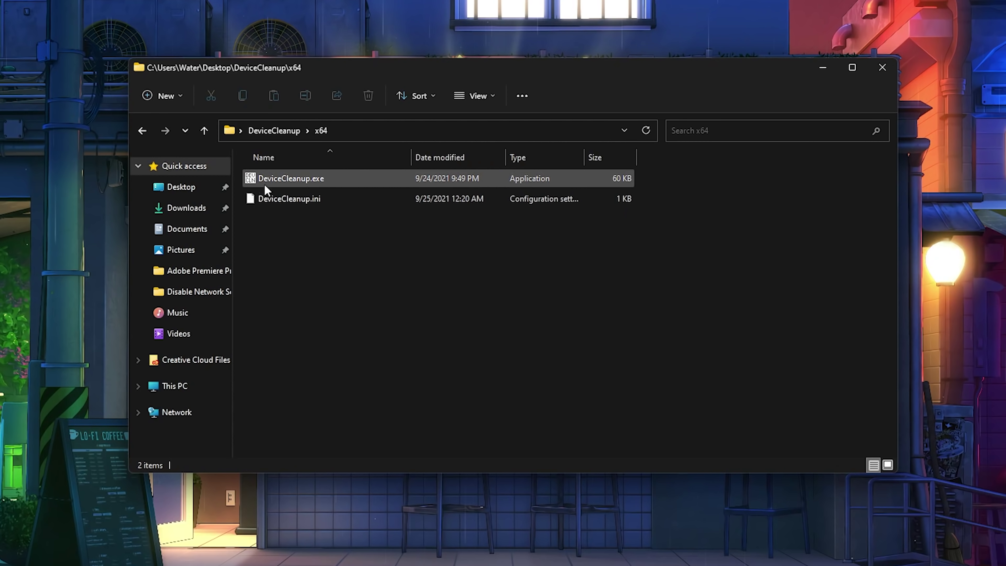
left_click(292, 185)
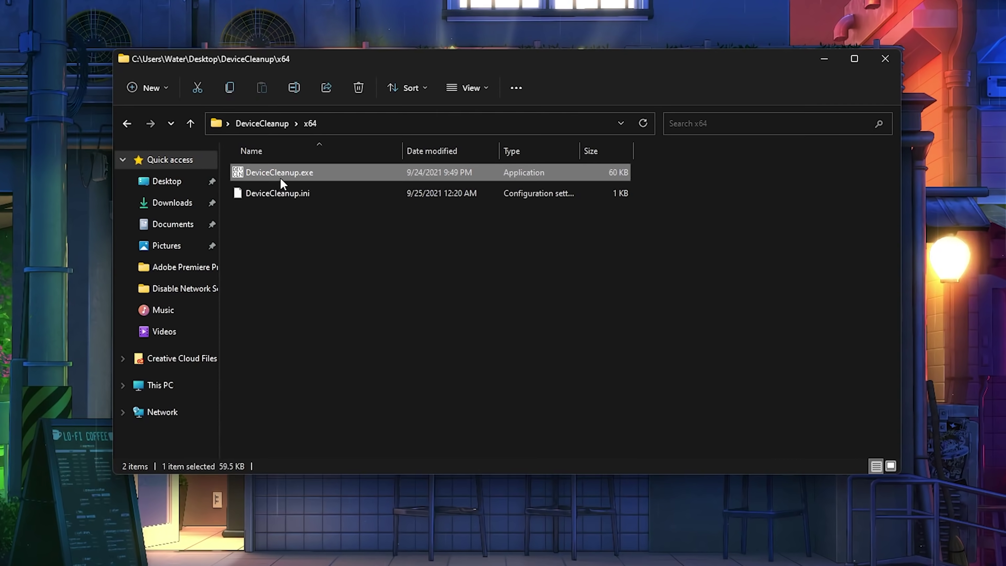
double_click(282, 183)
left_click(824, 59)
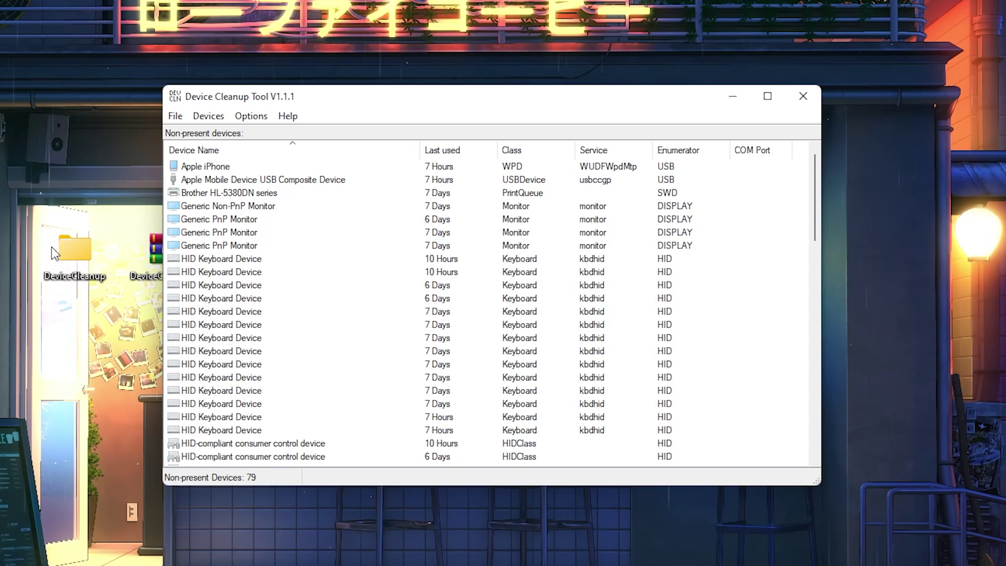
scroll(291, 299, "down", 16)
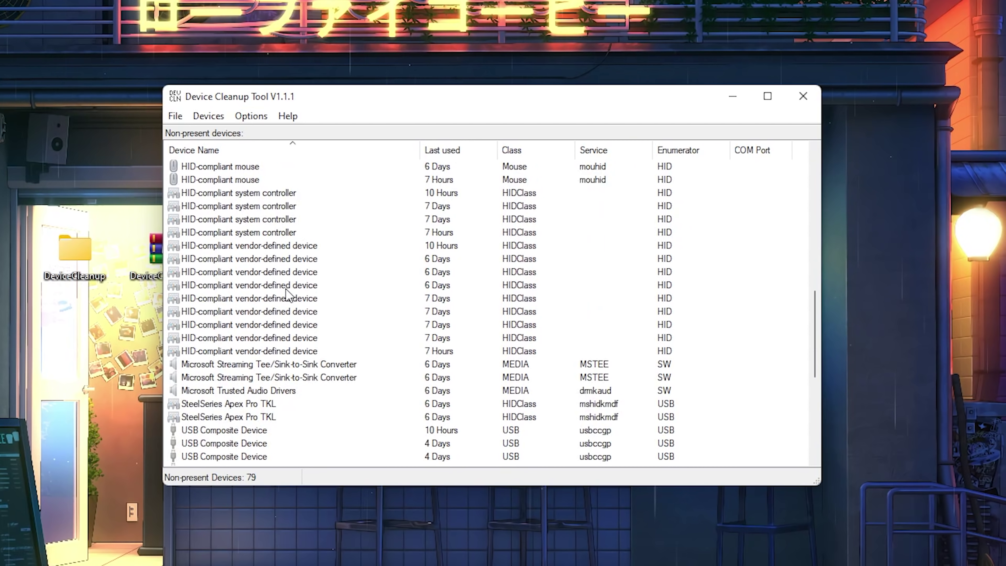
scroll(295, 301, "down", 3)
scroll(297, 301, "up", 19)
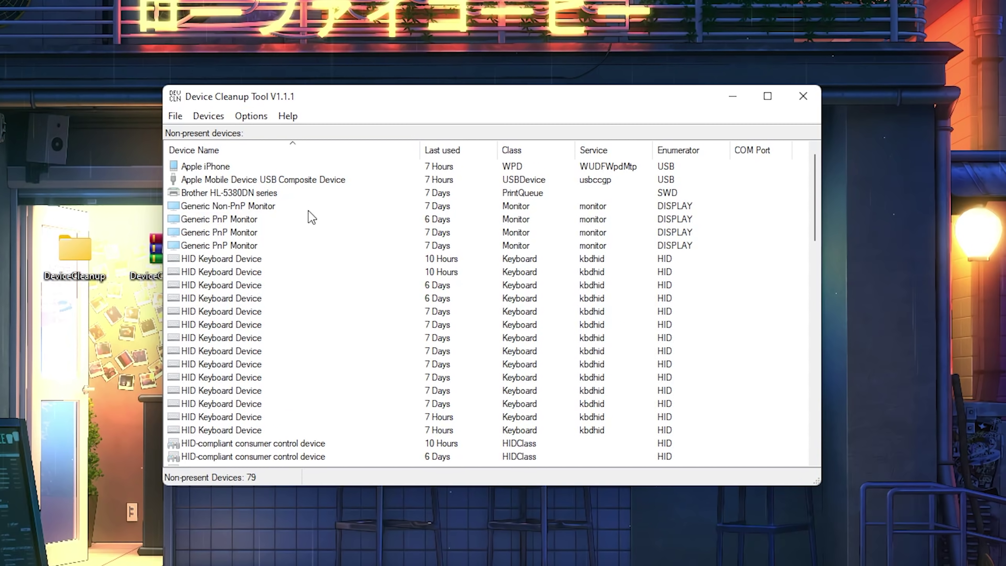
scroll(312, 217, "down", 16)
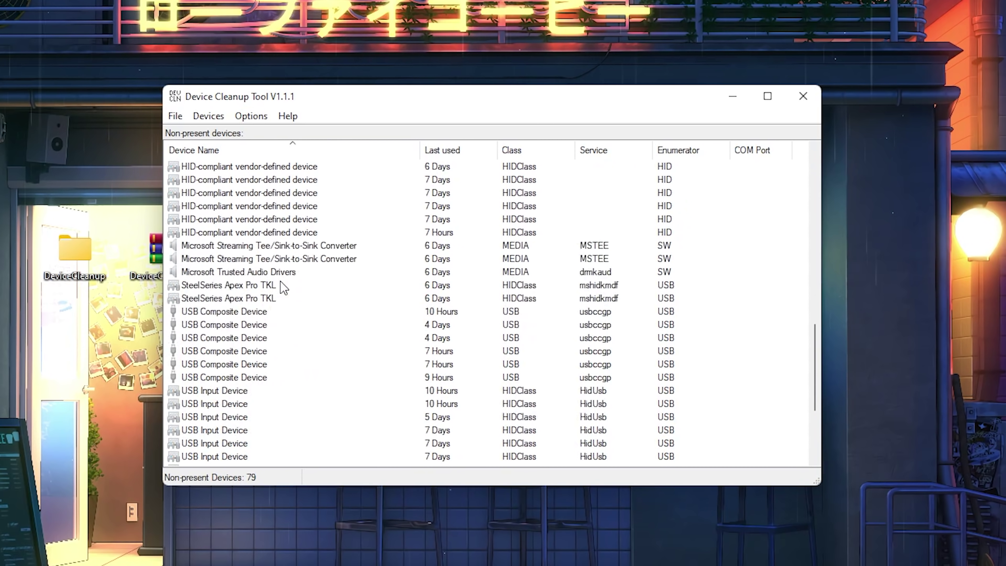
scroll(281, 282, "down", 4)
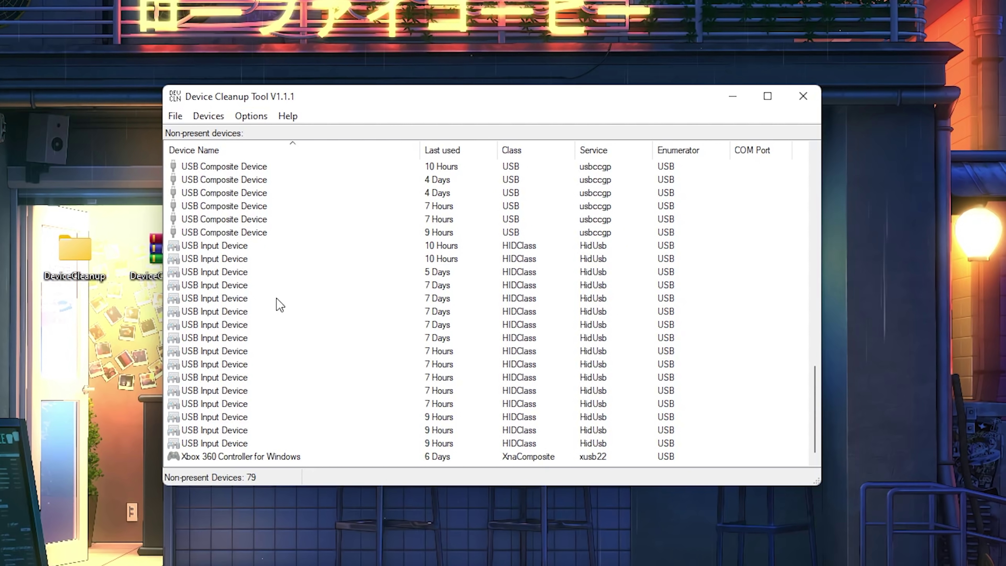
scroll(281, 316, "up", 4)
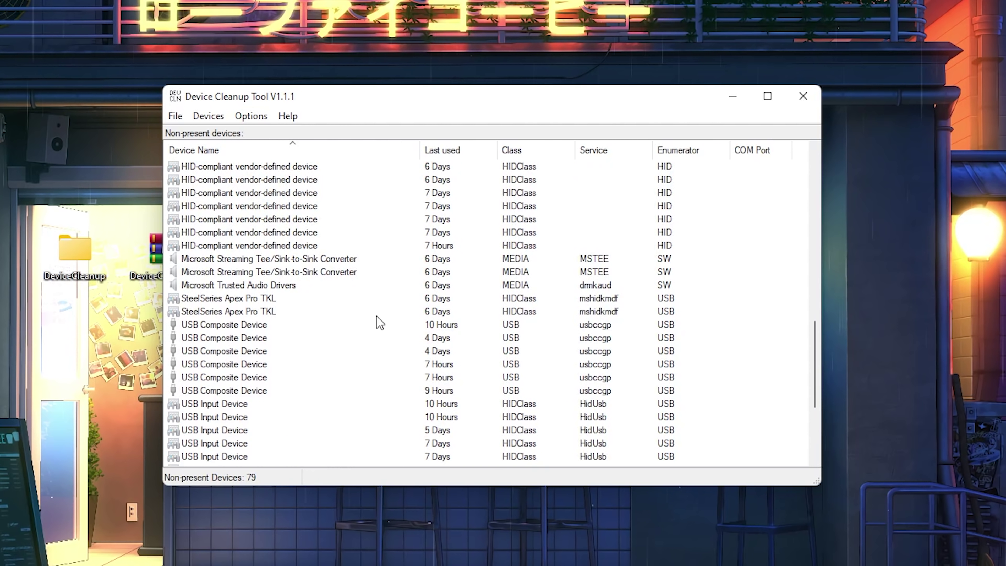
scroll(363, 320, "down", 1)
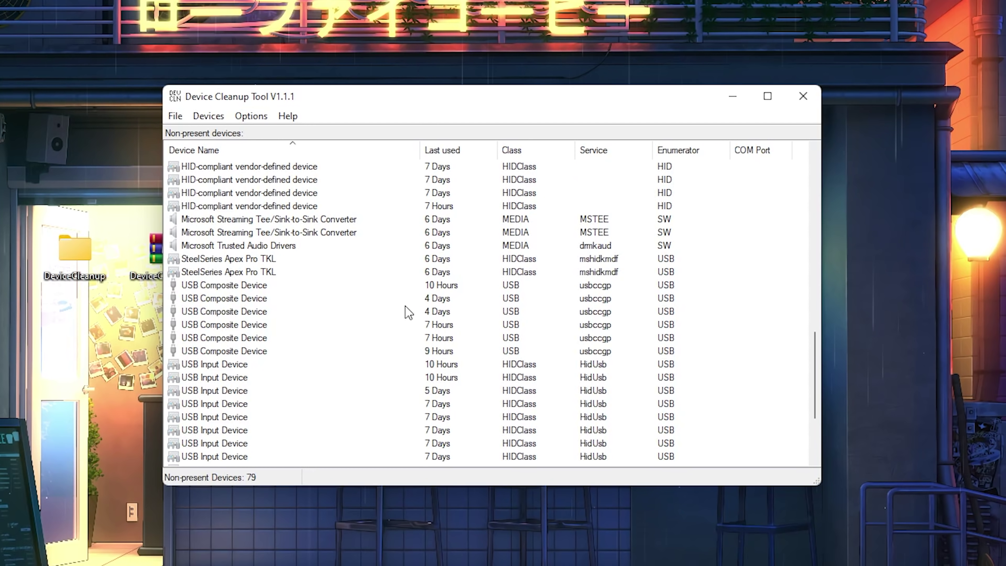
scroll(461, 276, "down", 3)
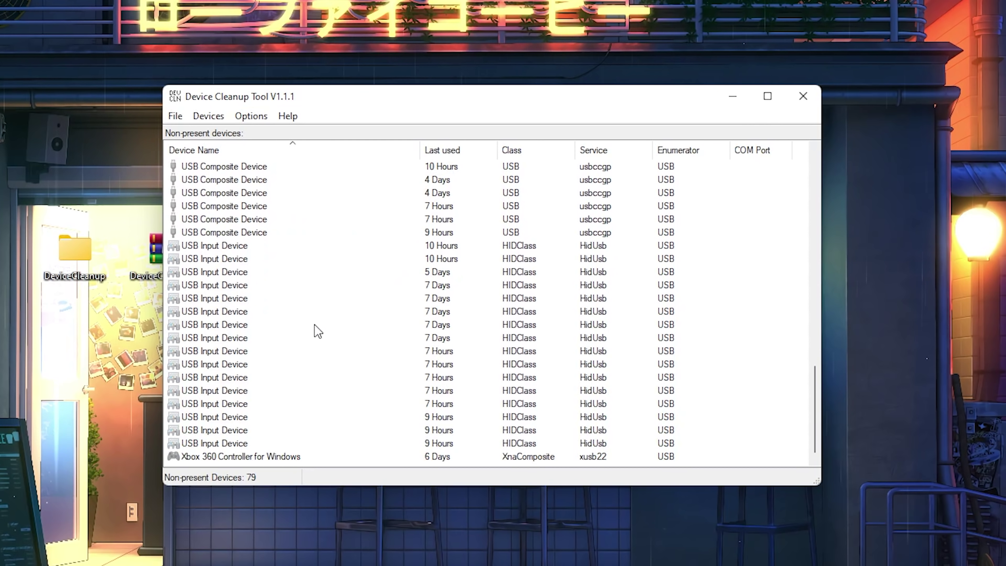
scroll(314, 332, "up", 18)
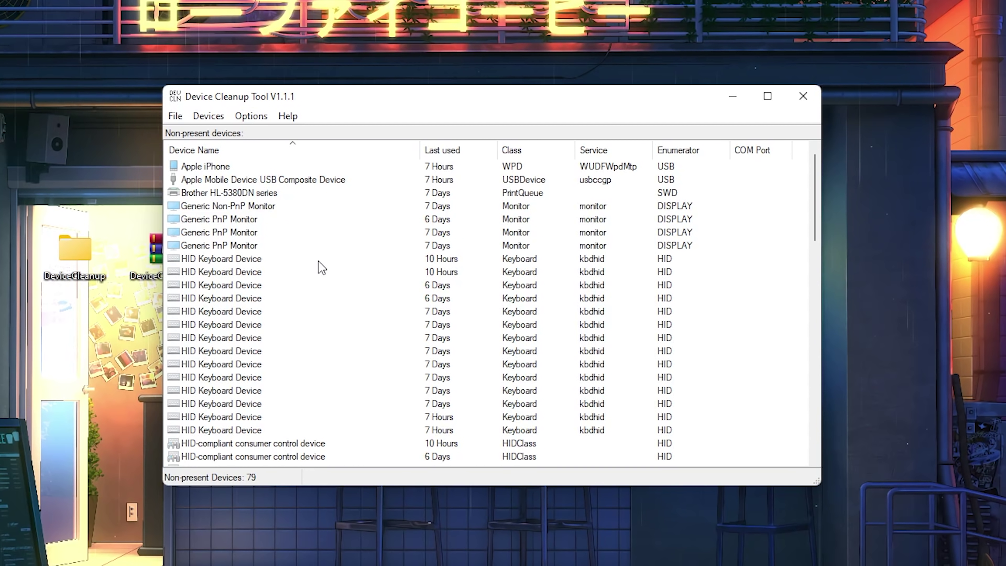
scroll(301, 321, "down", 3)
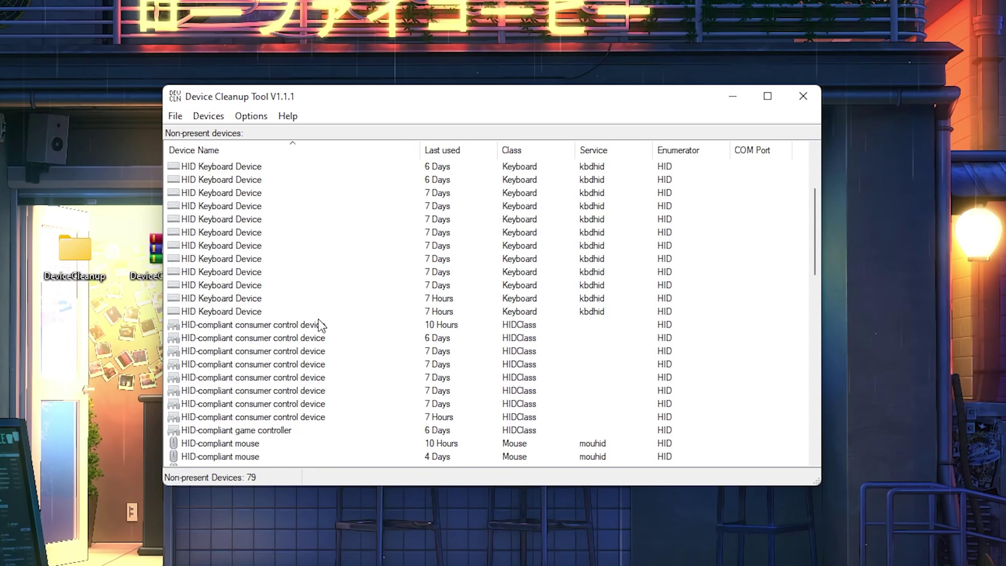
scroll(319, 321, "down", 5)
scroll(343, 377, "down", 2)
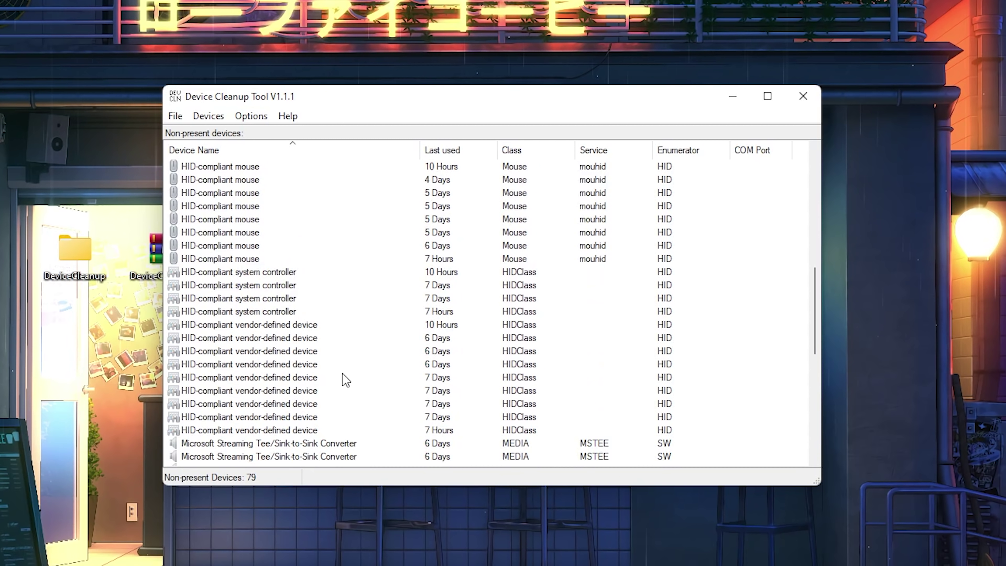
scroll(343, 377, "down", 5)
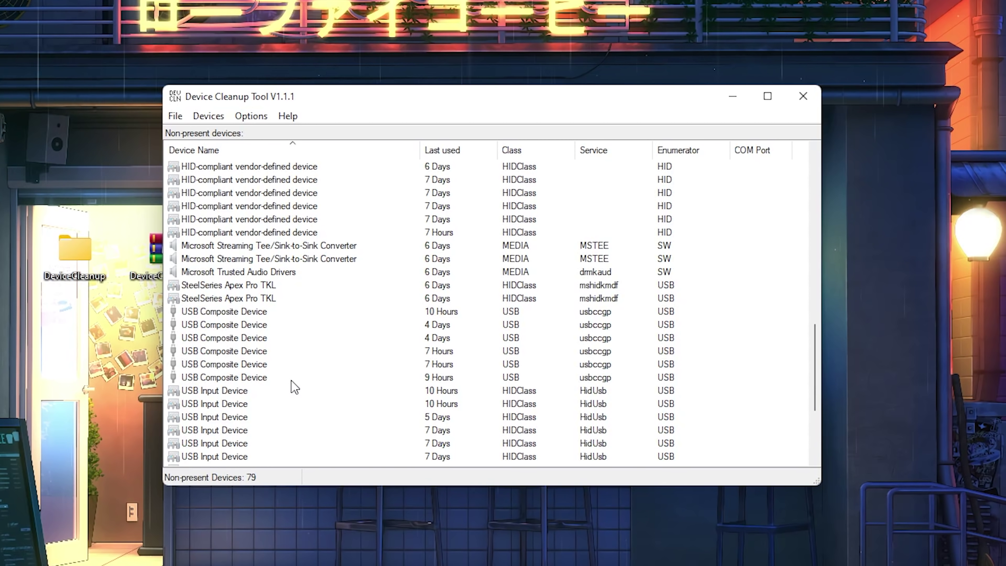
scroll(305, 379, "up", 8)
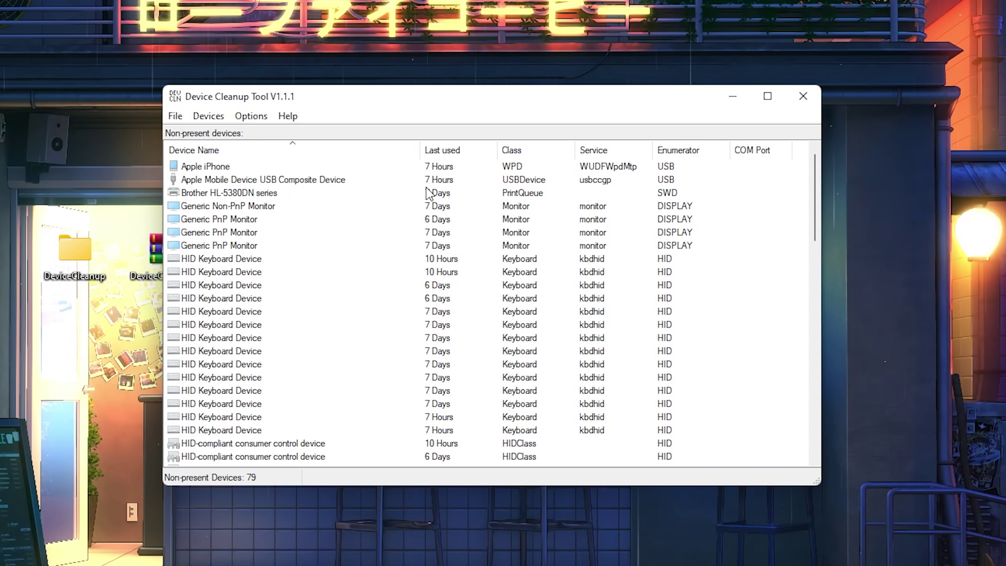
Step: Refresh the device list, select all 79 non-present devices and remove them
left_click(179, 116)
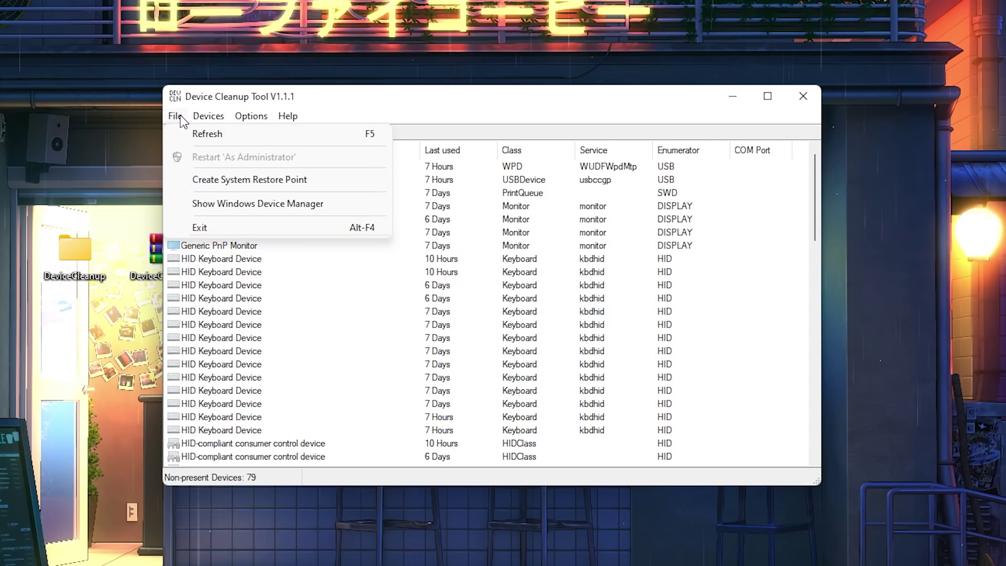
left_click(192, 134)
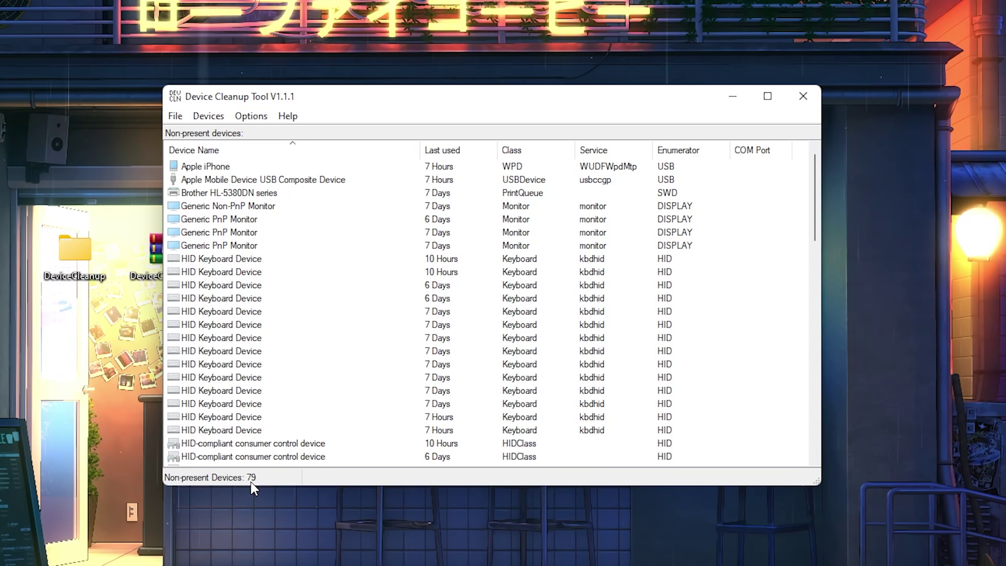
key("Down")
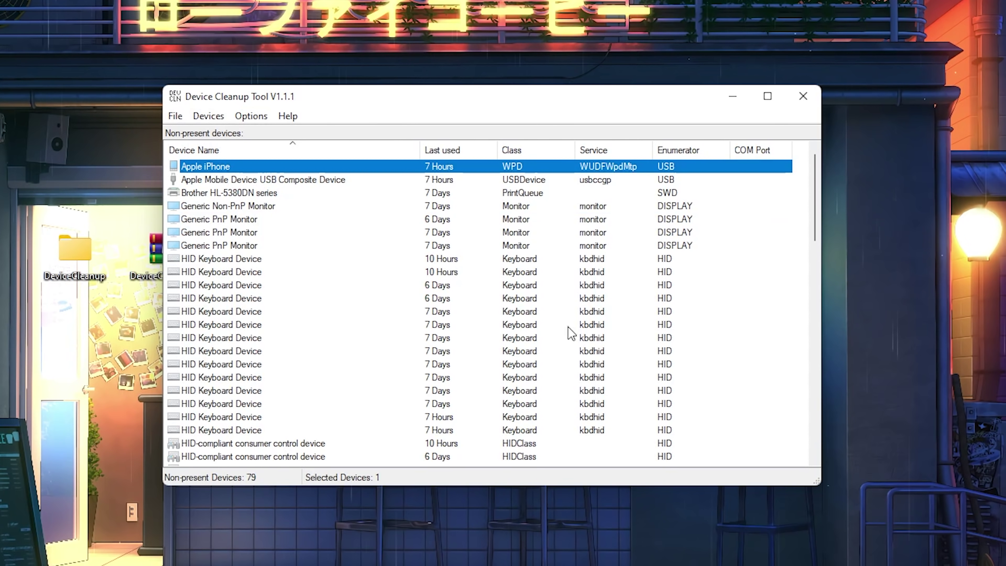
left_click(208, 115)
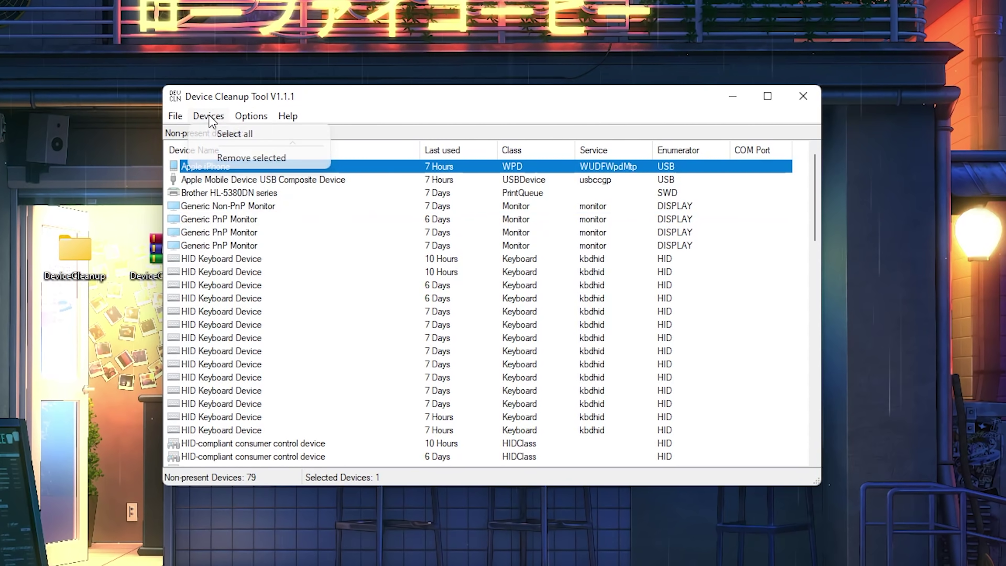
left_click(220, 136)
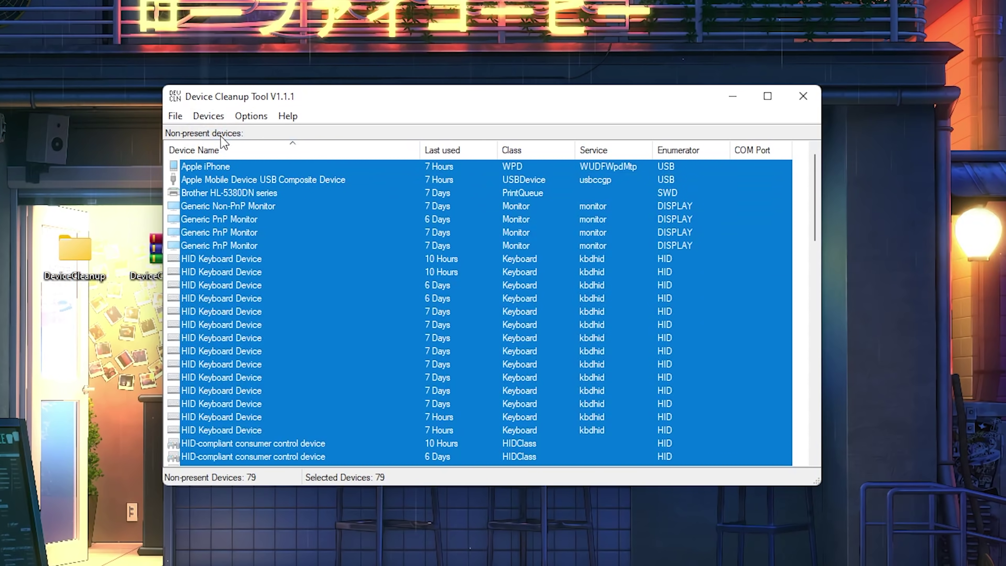
left_click(205, 117)
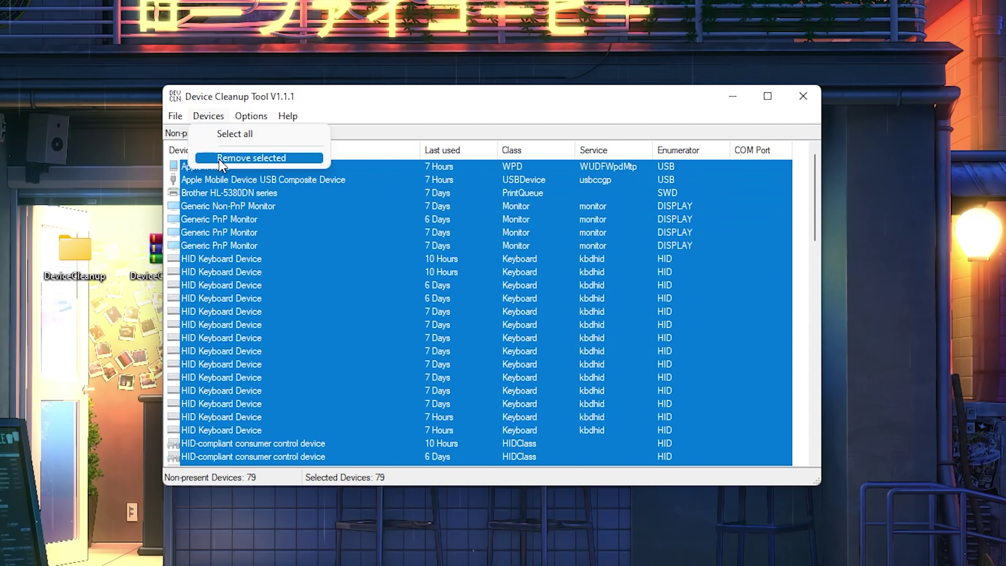
left_click(230, 159)
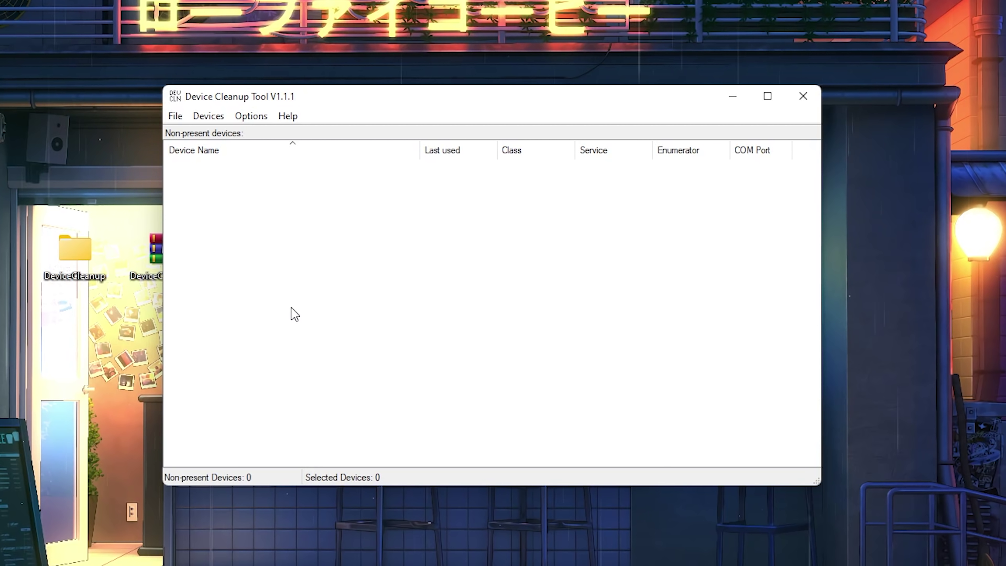
Step: Search for %temp% in Start, then dismiss the search results
key("super")
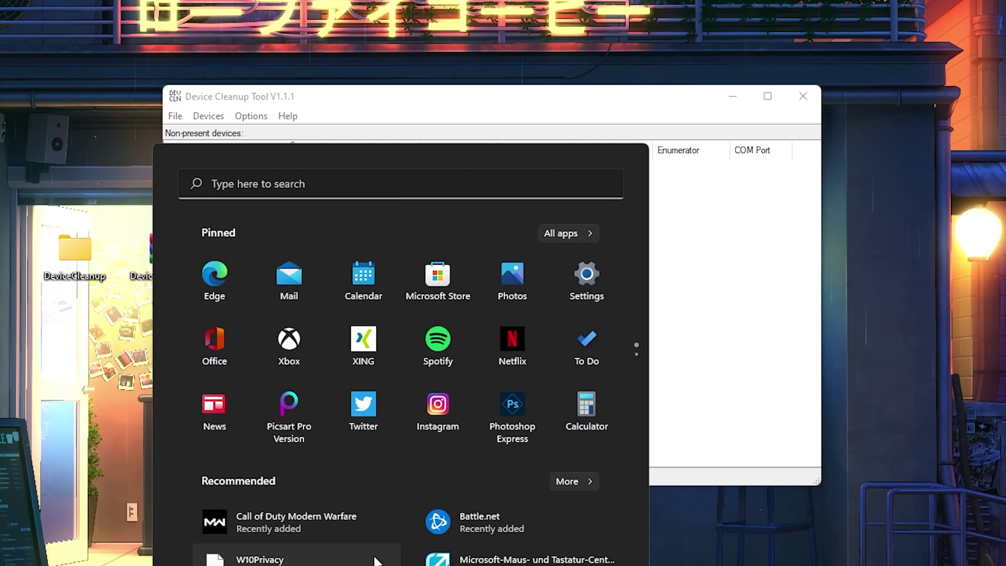
type("%temp%")
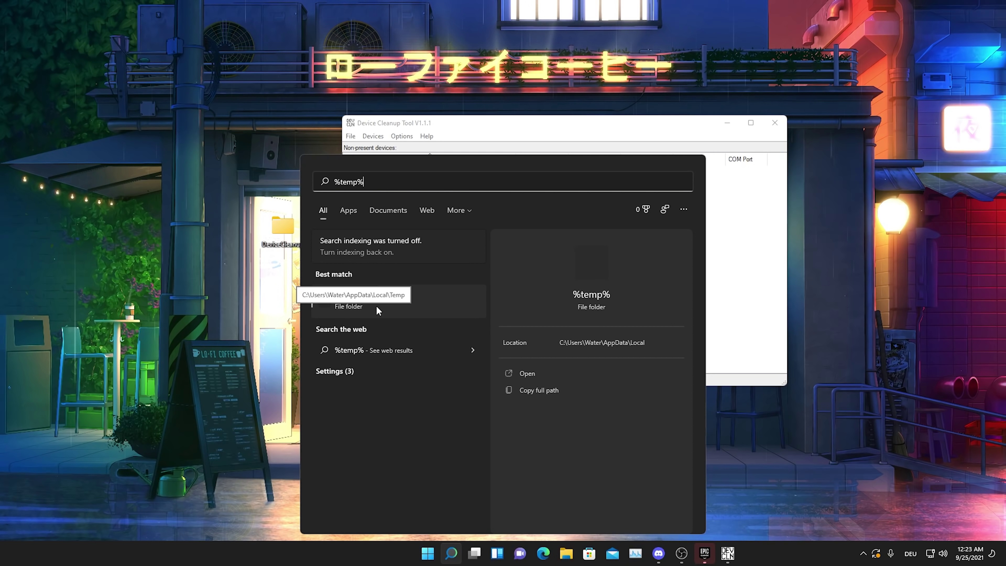
left_click(483, 128)
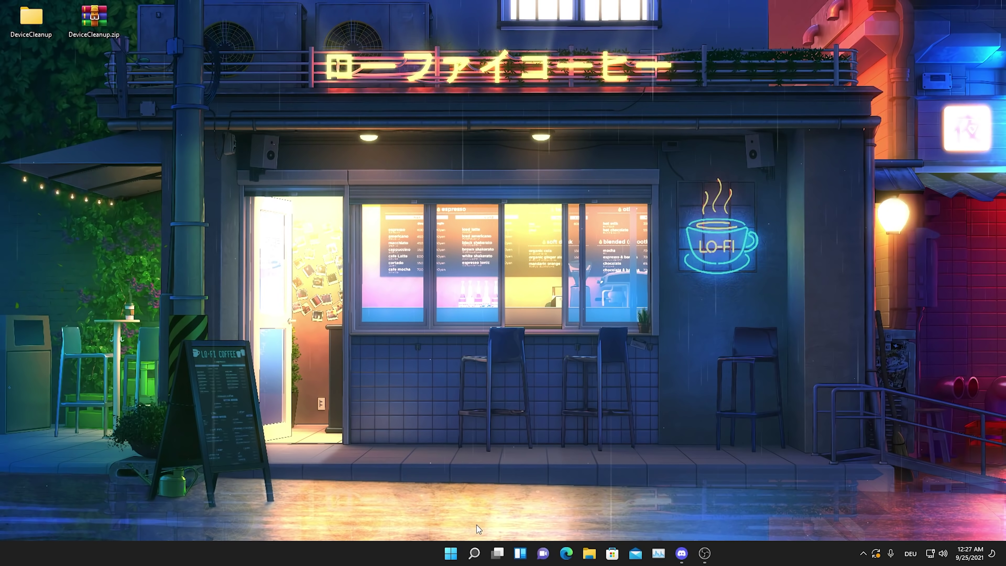
Step: Launch Windows Security via Start search and go to Virus & threat protection
key("super")
type("windows")
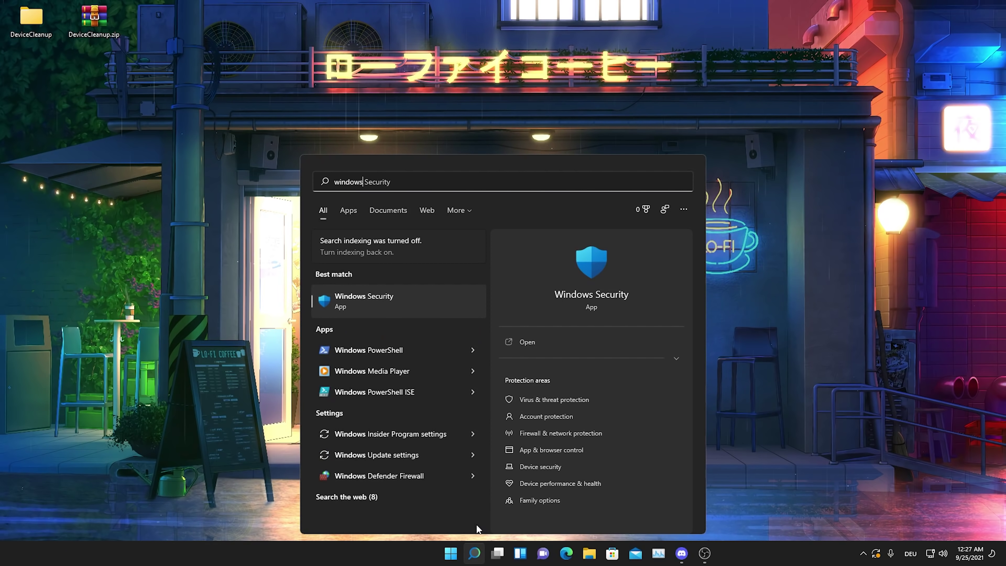
type(" sec")
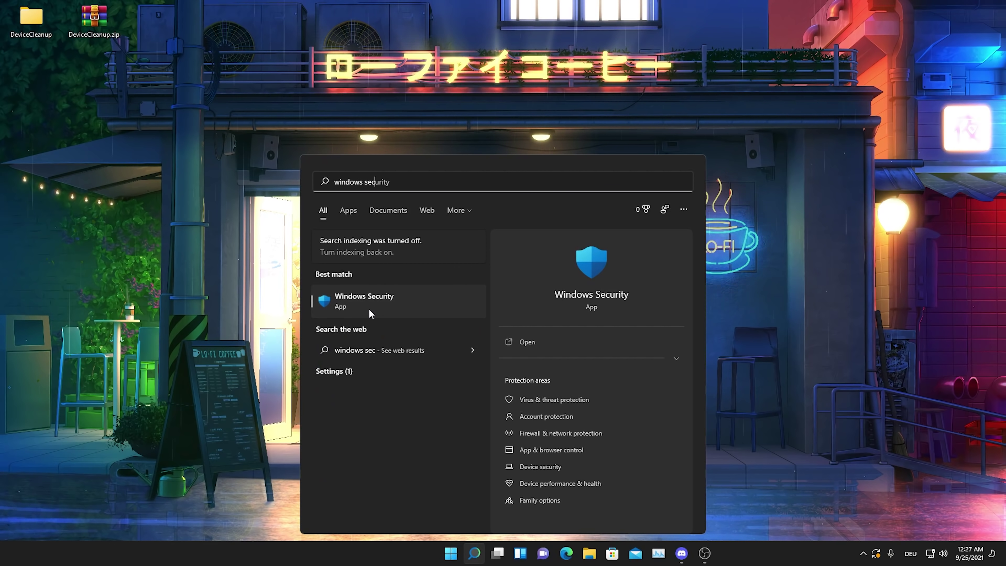
left_click(366, 309)
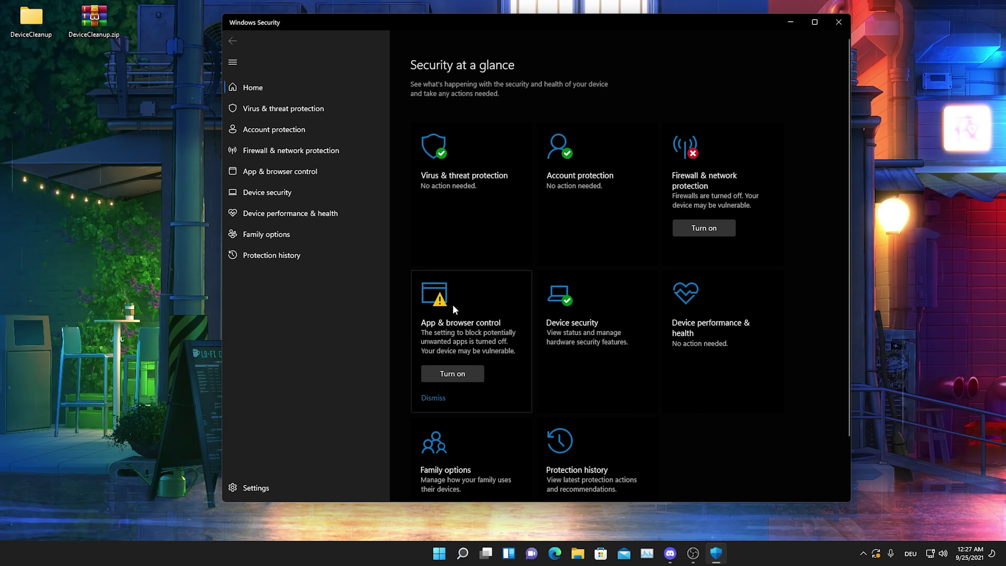
scroll(452, 228, "down", 1)
scroll(452, 227, "up", 1)
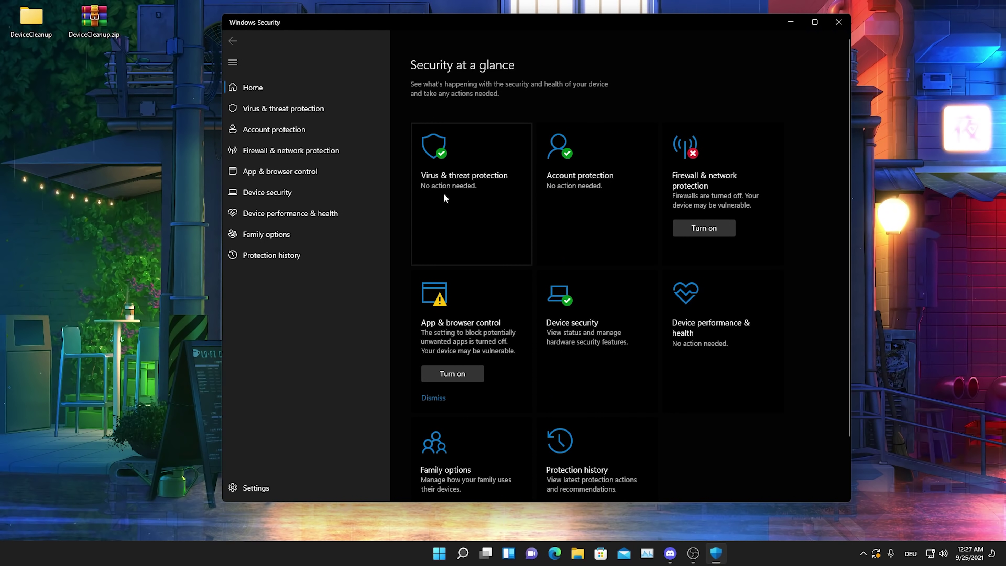
left_click(459, 209)
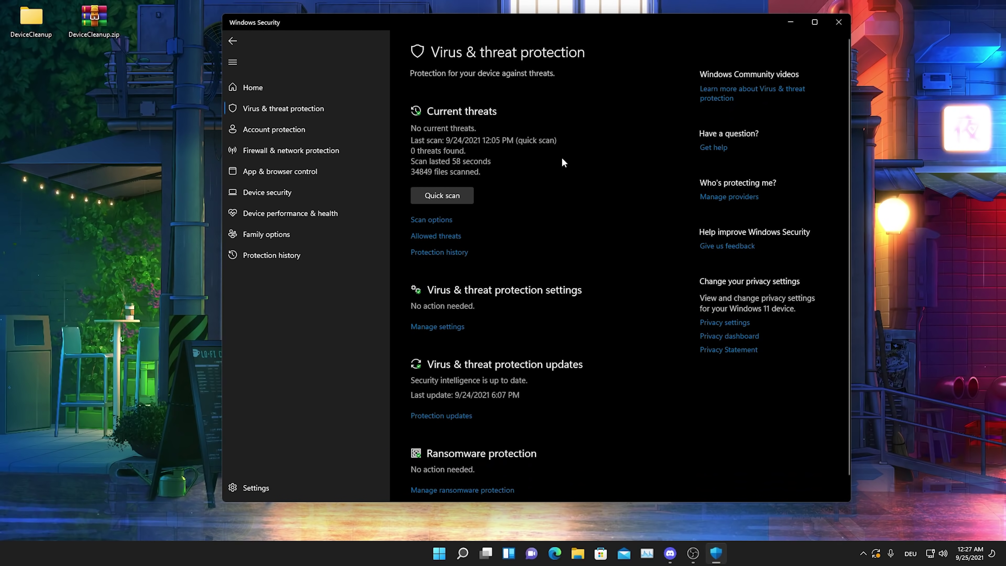
scroll(564, 163, "down", 1)
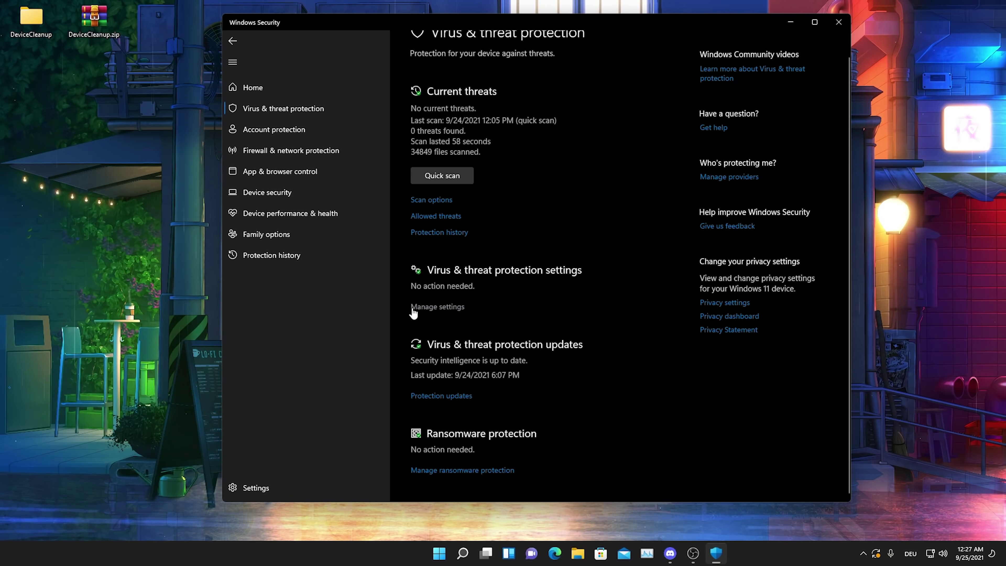
Step: In the protection settings, dismiss the automatic sample submission warning
left_click(437, 307)
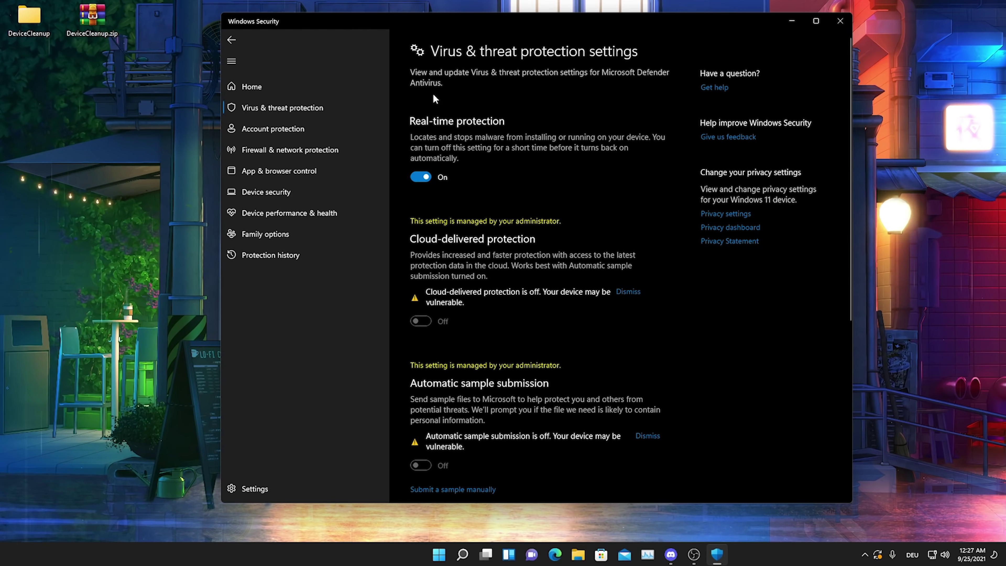
scroll(474, 174, "down", 2)
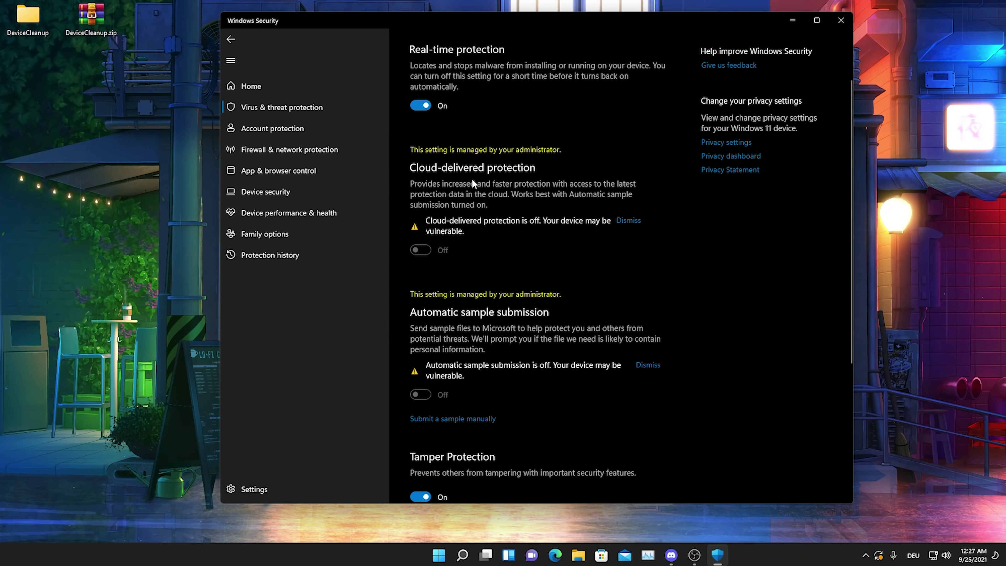
scroll(473, 174, "down", 2)
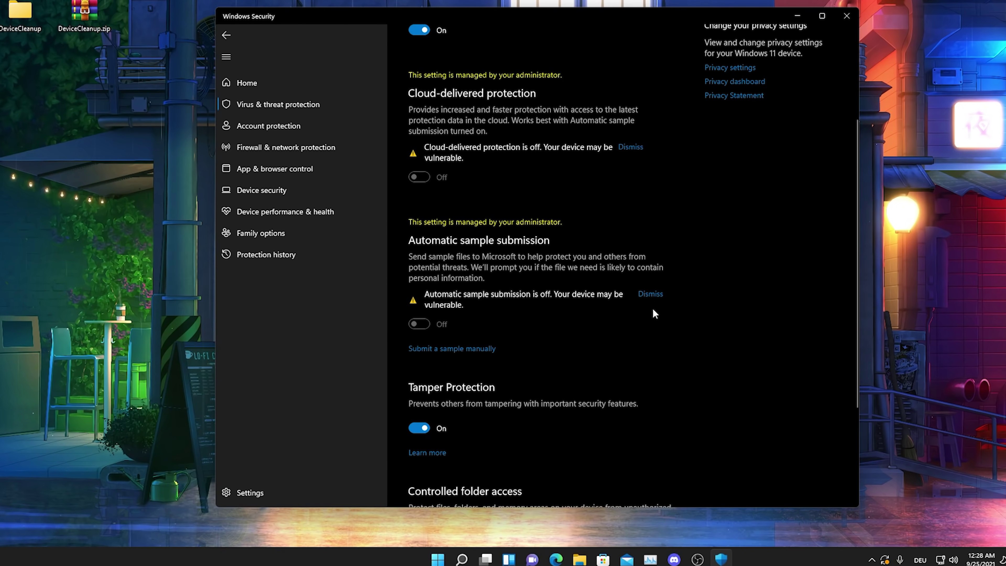
left_click(650, 294)
Step: Dismiss the cloud-delivered protection warning and close Windows Security
scroll(630, 296, "up", 4)
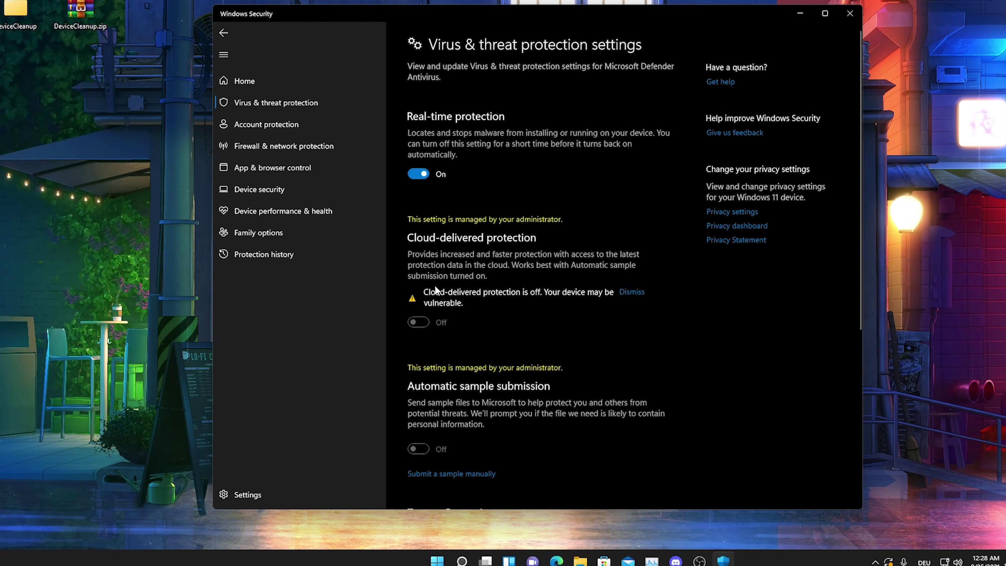
left_click(632, 292)
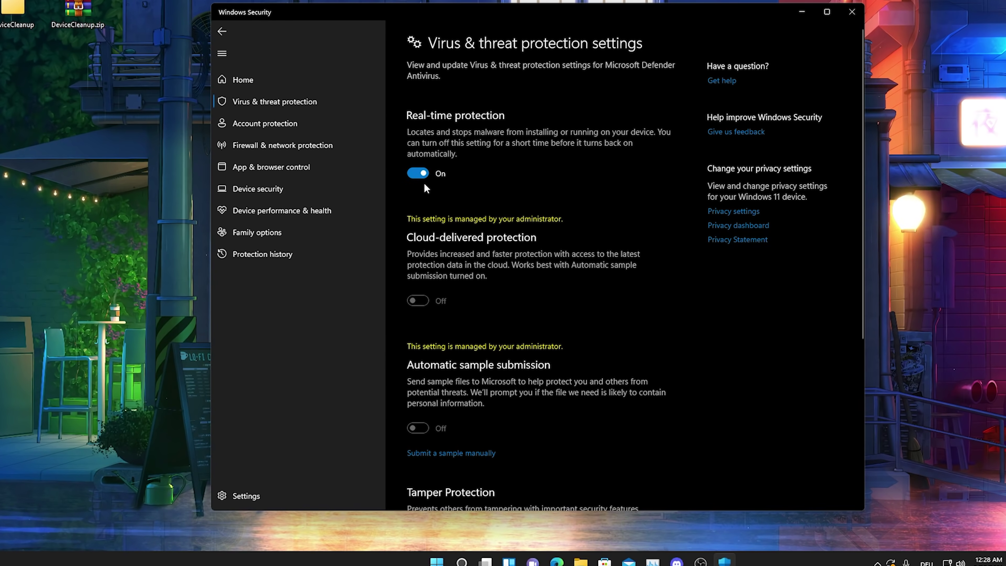
scroll(653, 242, "down", 5)
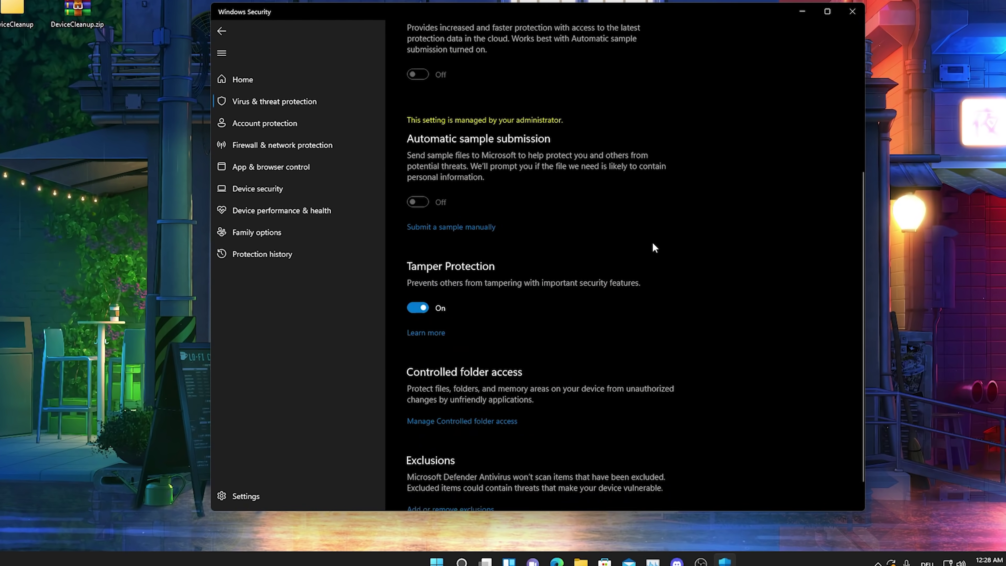
scroll(652, 242, "up", 3)
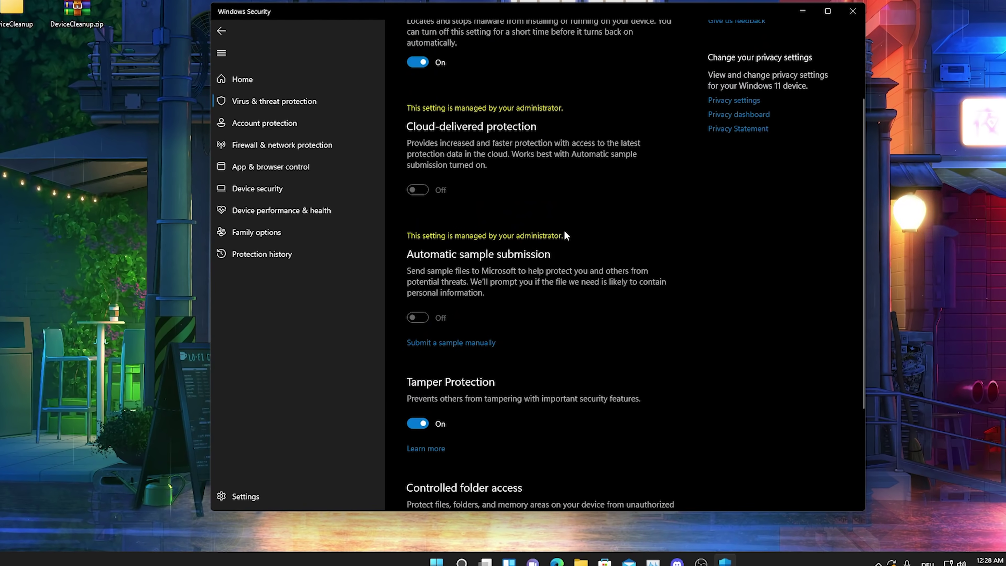
scroll(566, 232, "down", 3)
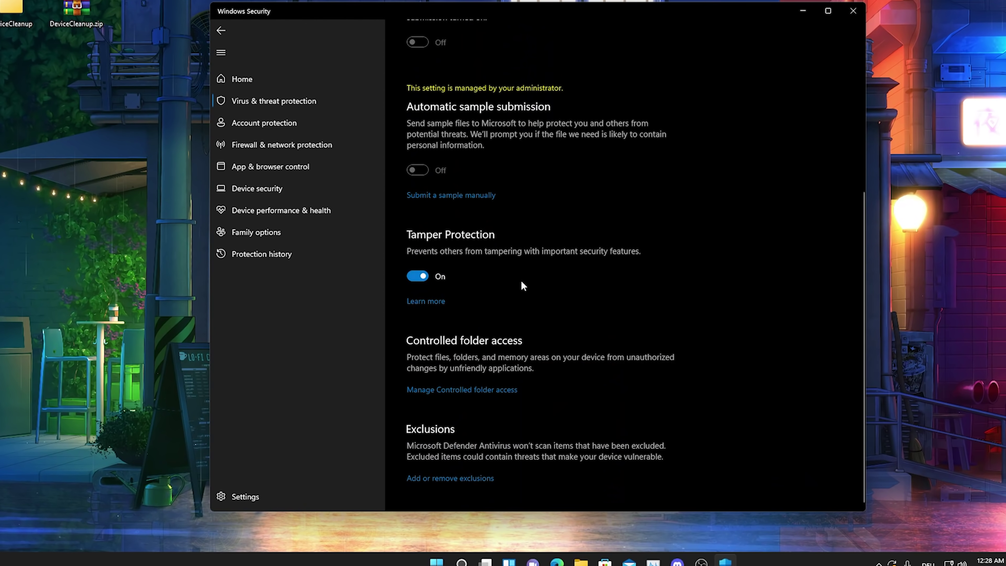
scroll(537, 273, "up", 5)
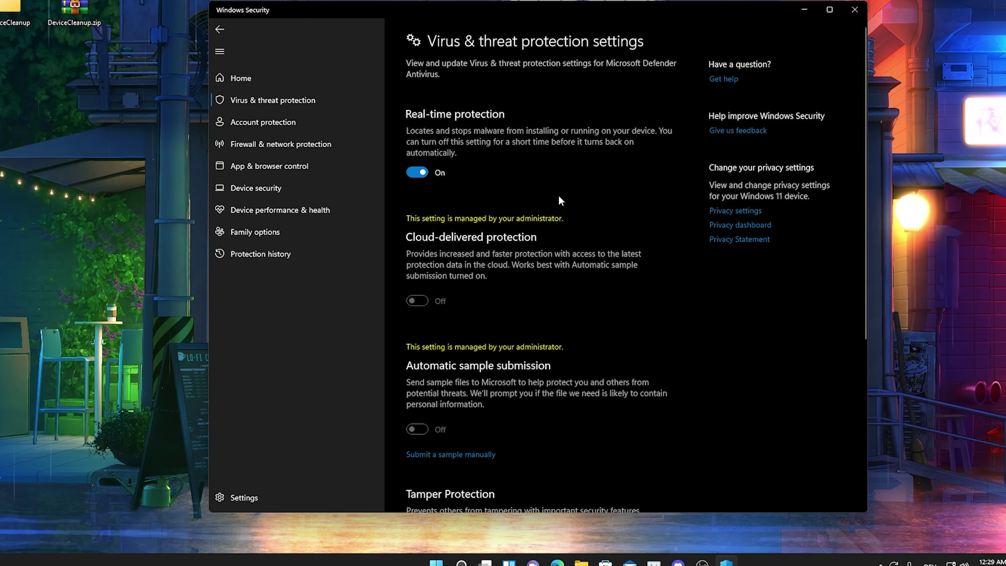
left_click(853, 11)
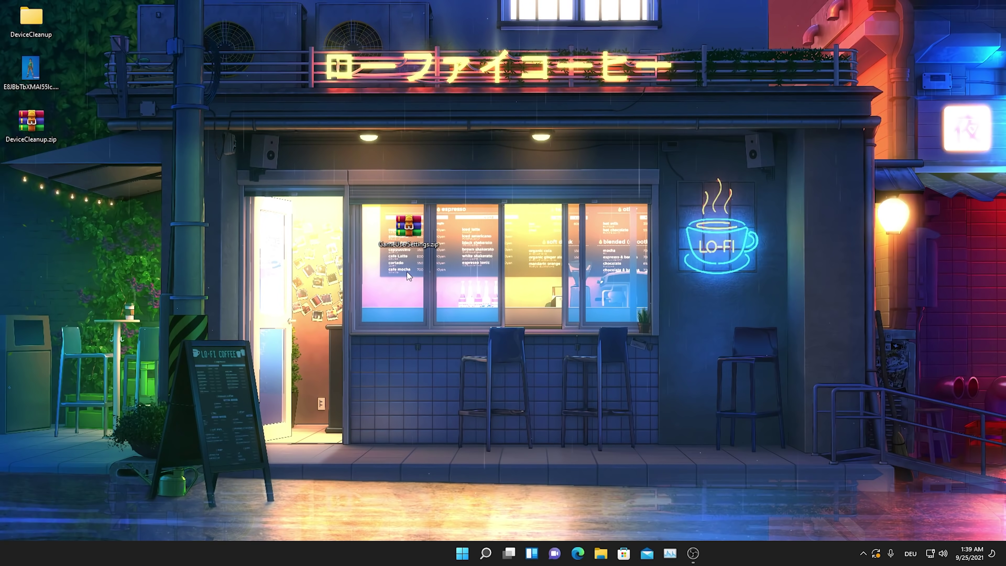
Step: Open GameUserSettings.zip in WinRAR and drag GameUserSettings.ini onto the desktop
left_click(407, 253)
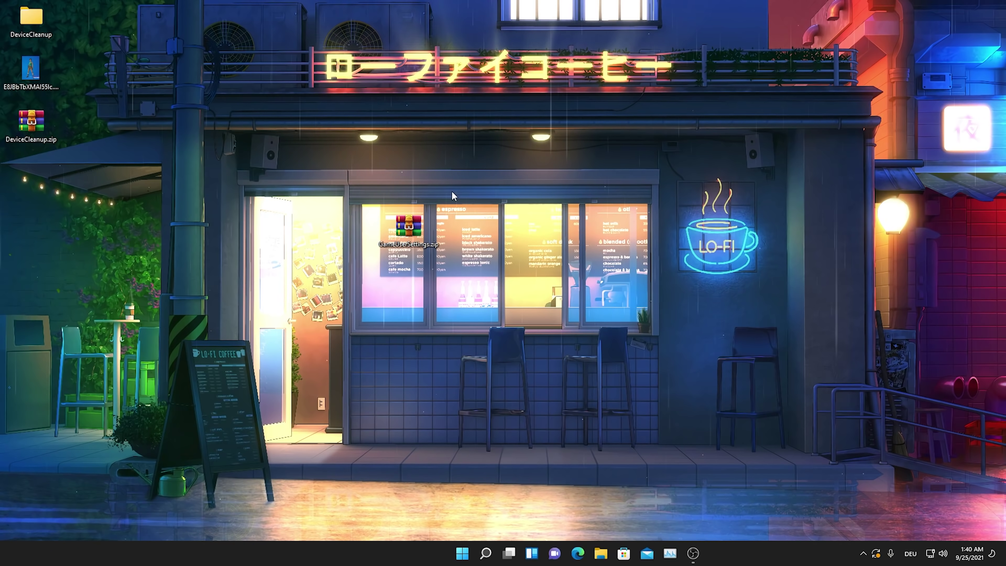
left_click(474, 271)
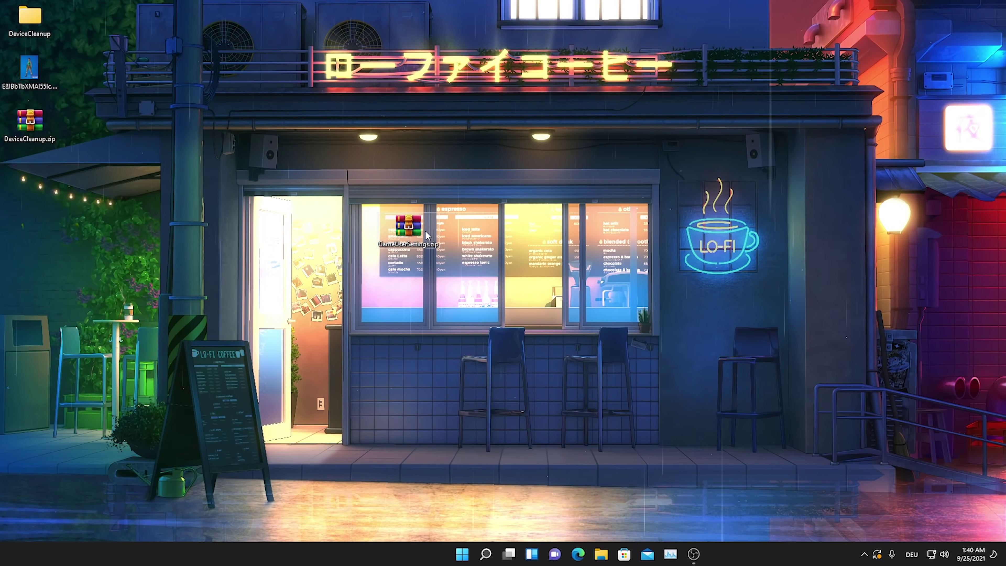
double_click(410, 229)
left_click_drag(350, 197, 151, 248)
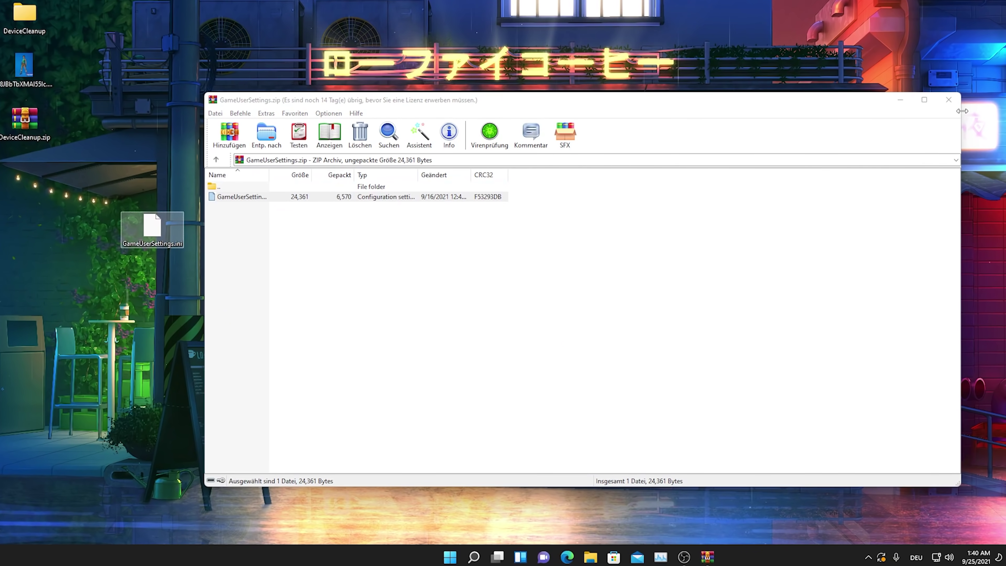
Step: Close WinRAR and browse from %temp% to Local\FortniteGame\Saved\Config\WindowsClient
key("alt+F4")
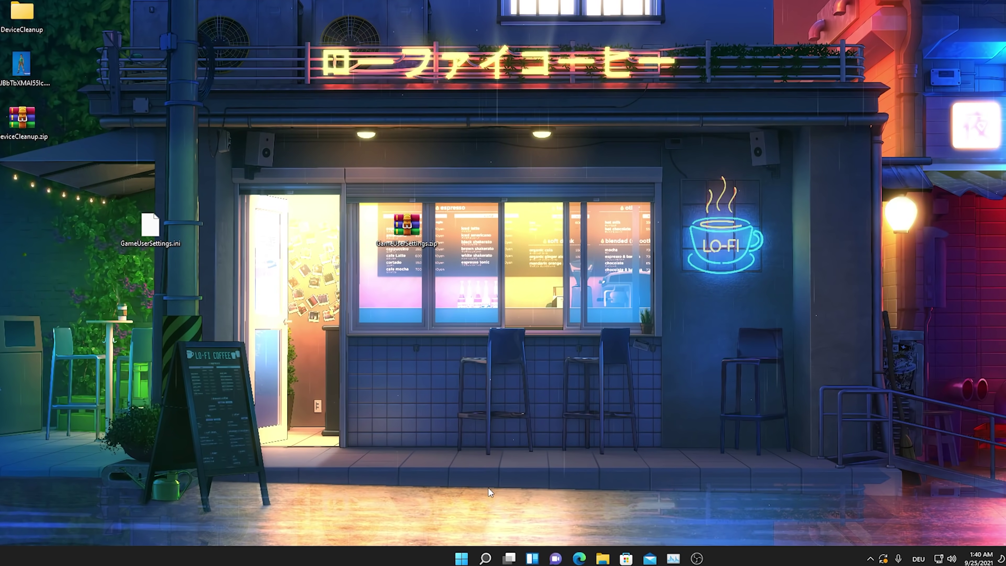
key("super")
type("%temp%")
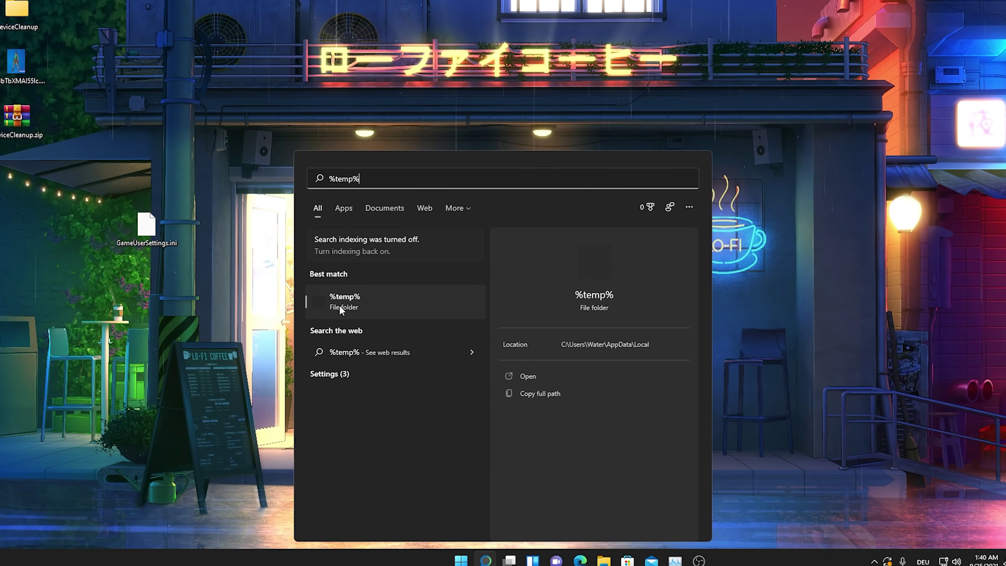
left_click(340, 306)
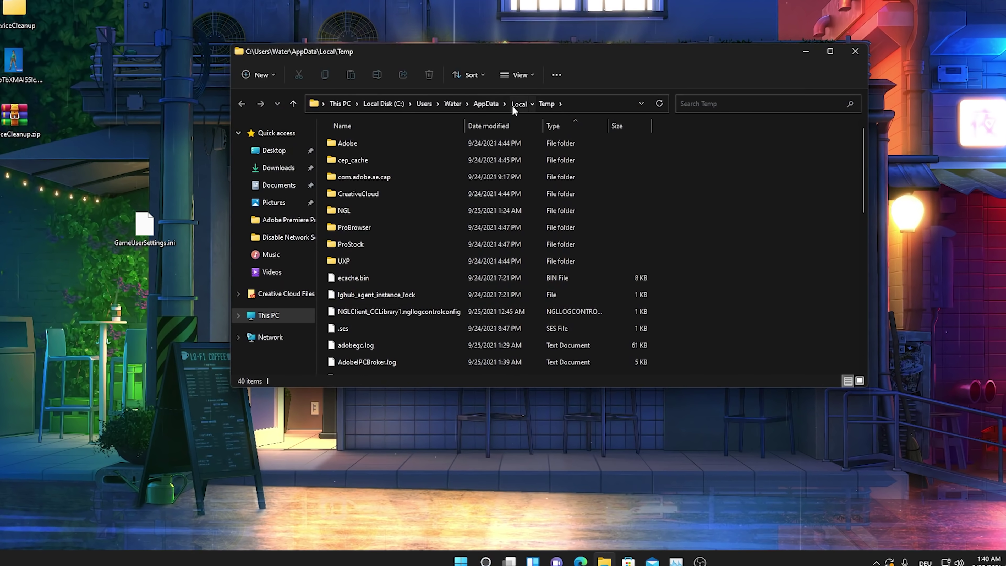
left_click(517, 104)
scroll(372, 158, "up", 2)
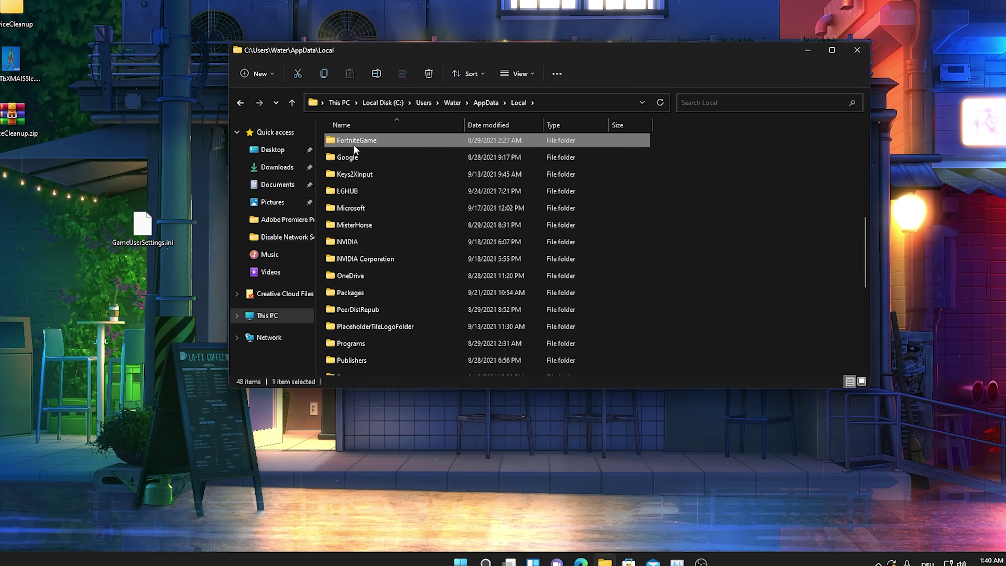
double_click(353, 144)
double_click(345, 143)
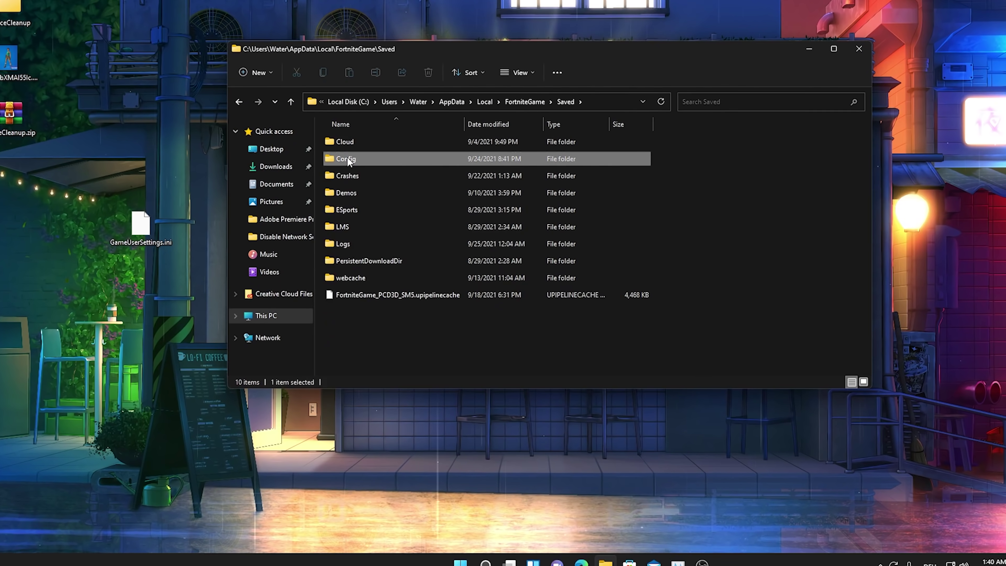
double_click(347, 158)
double_click(365, 158)
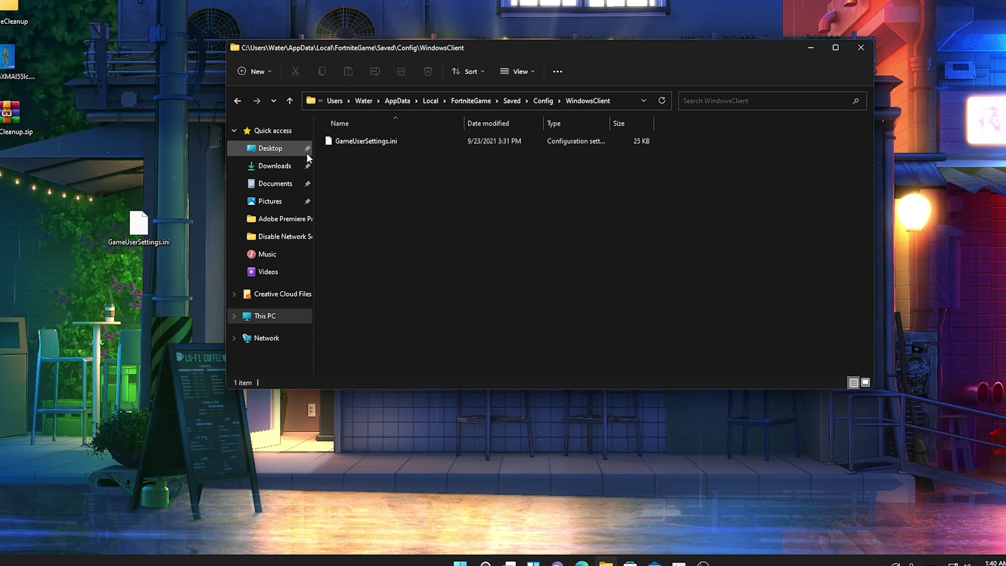
Step: Delete the existing GameUserSettings.ini and move the desktop copy into WindowsClient
right_click(367, 144)
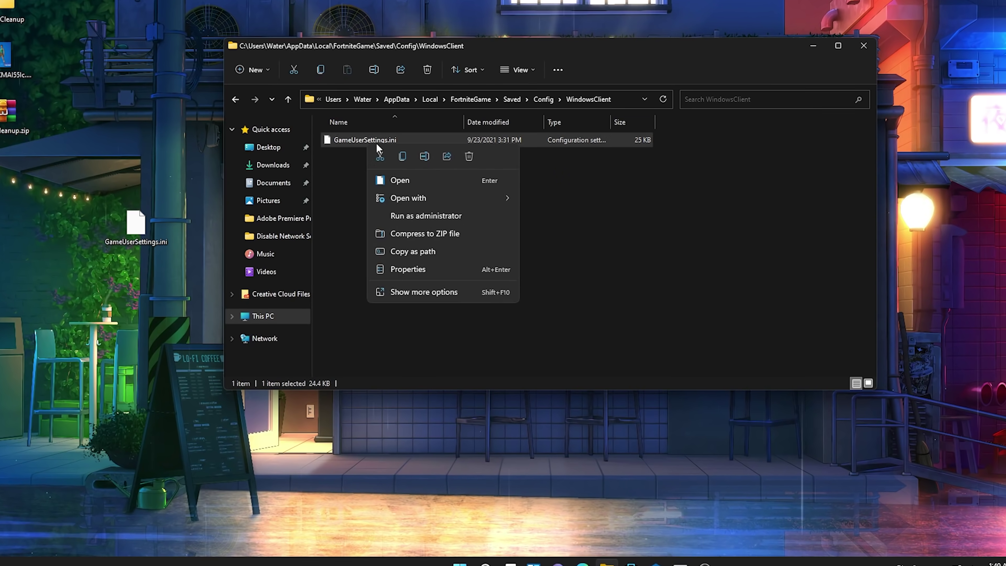
left_click(470, 156)
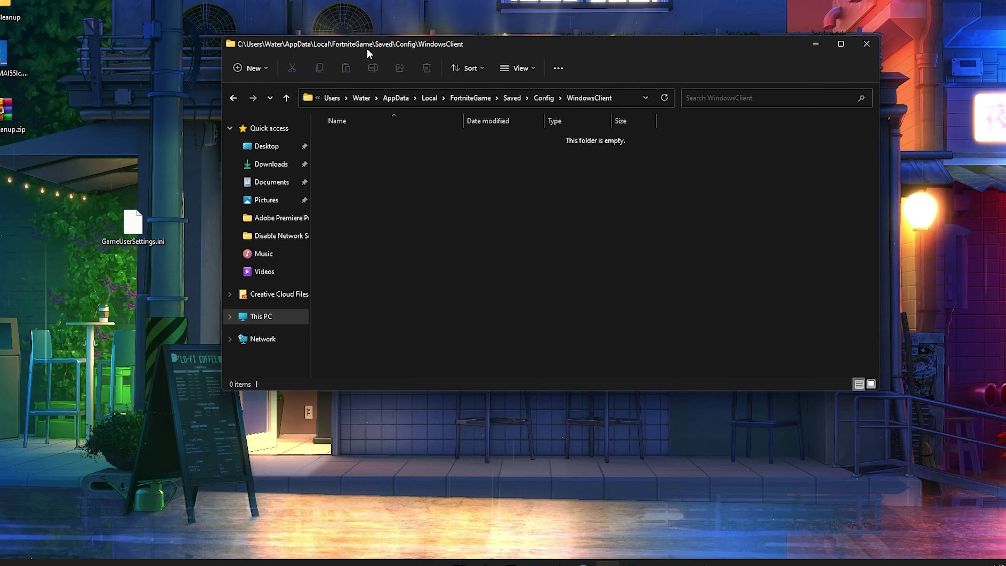
left_click_drag(132, 224, 372, 183)
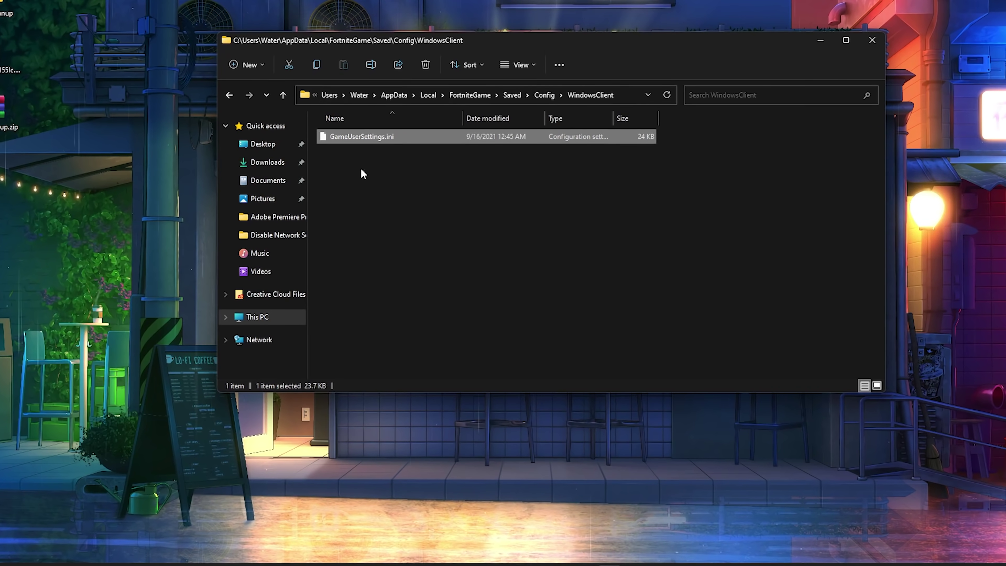
Step: Change both 1920 width values in GameUserSettings.ini to 1750 and save the file
double_click(365, 138)
scroll(361, 143, "down", 12)
scroll(362, 143, "down", 20)
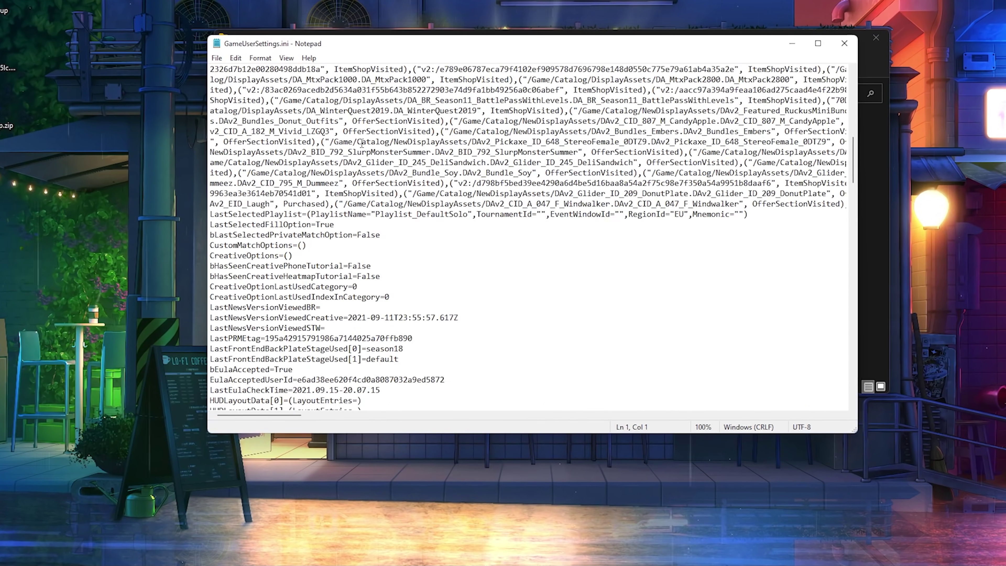
scroll(368, 176, "down", 1)
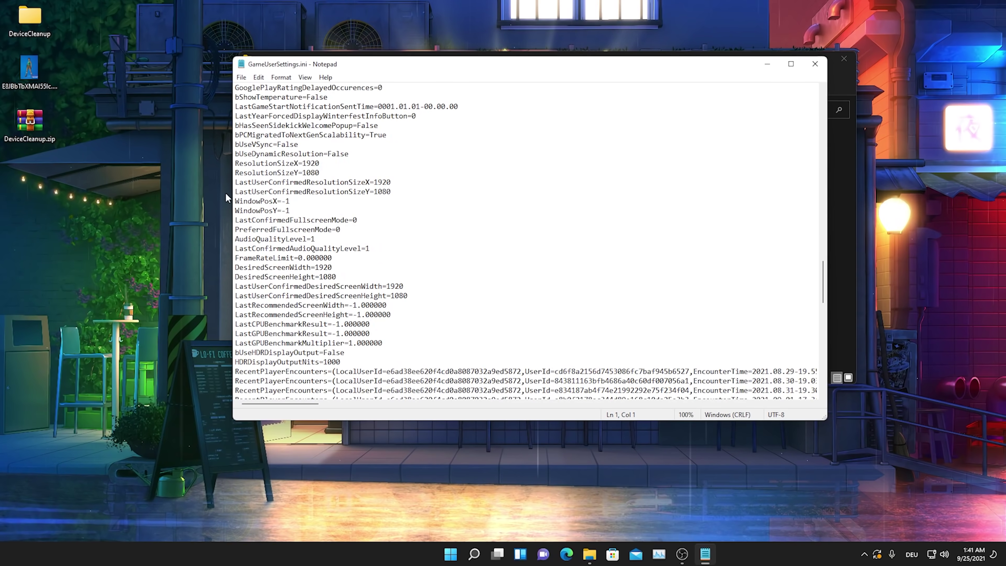
left_click_drag(235, 163, 391, 192)
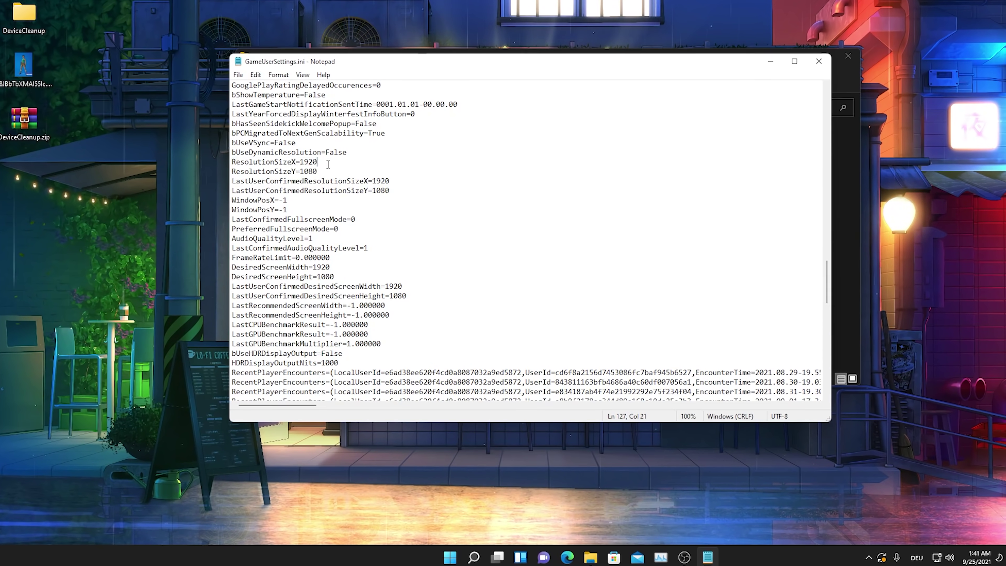
left_click_drag(317, 163, 305, 162)
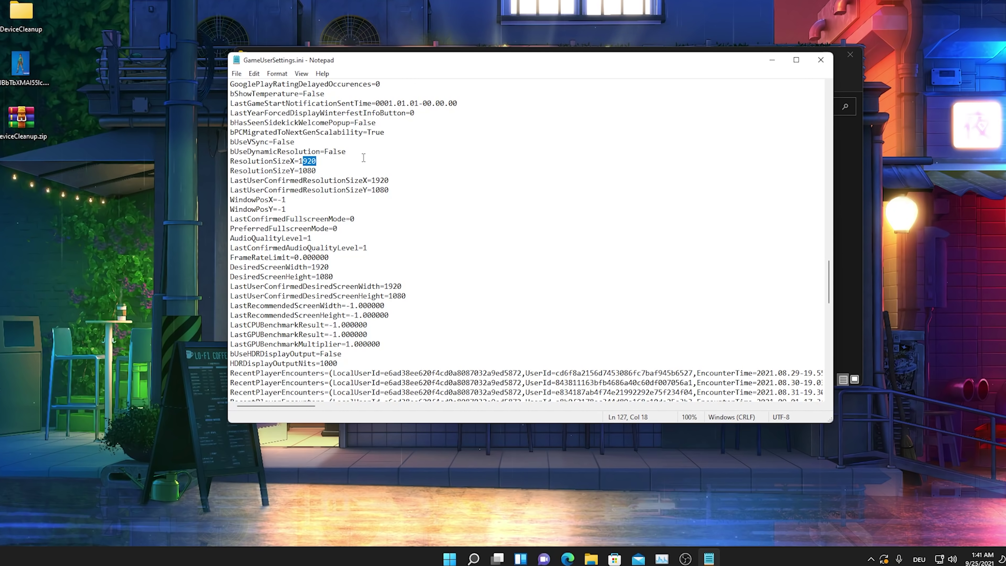
type("750")
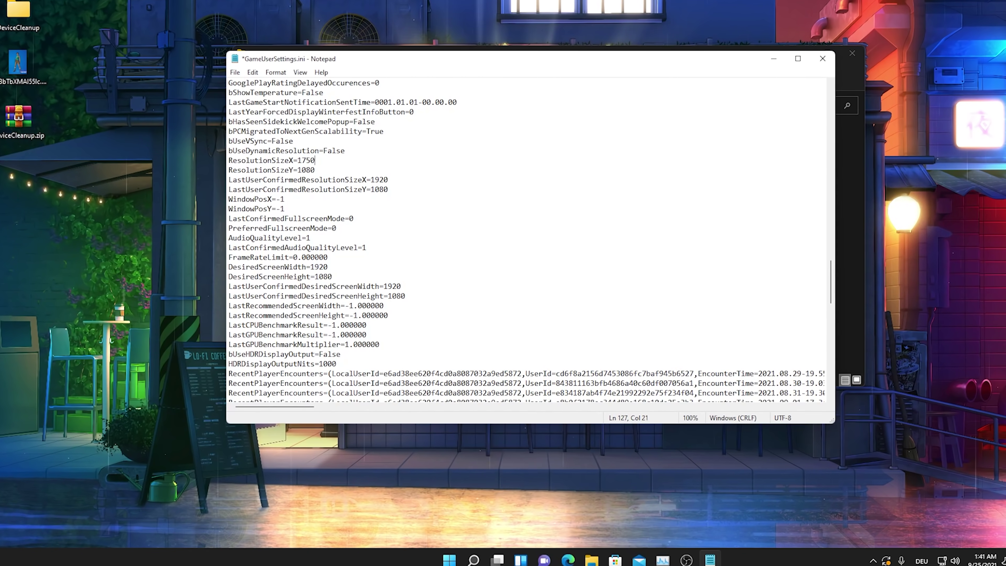
left_click_drag(389, 179, 373, 179)
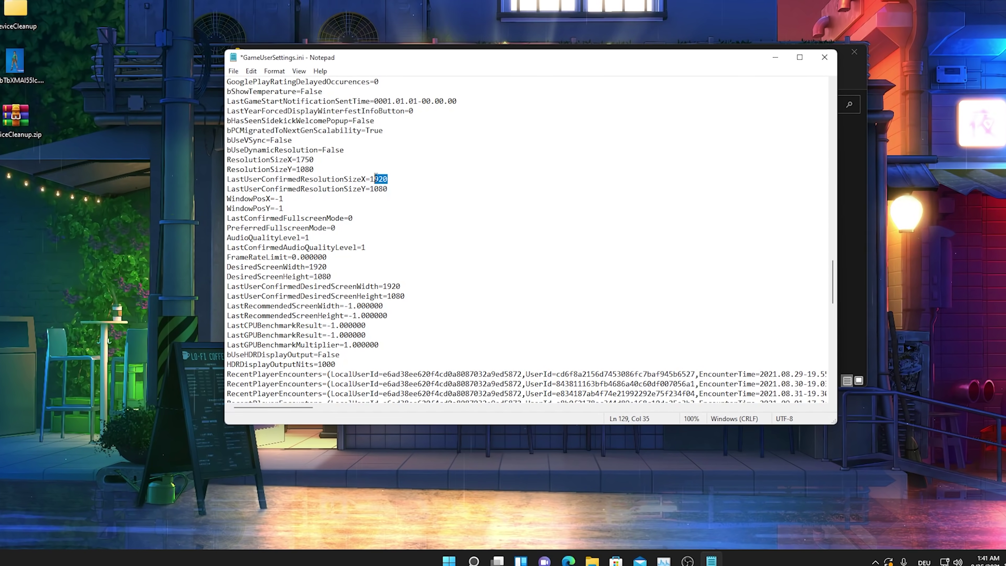
type("750")
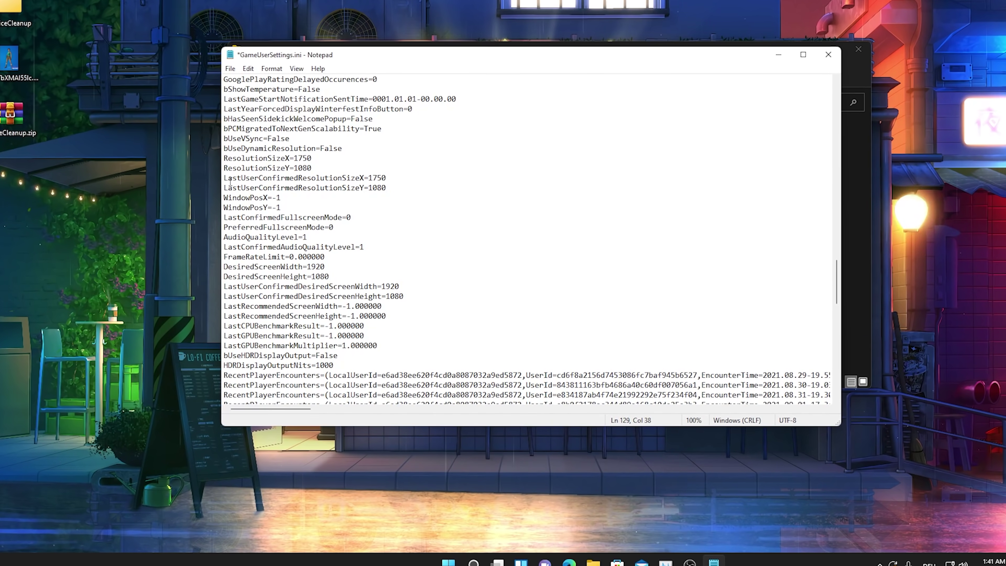
left_click(230, 68)
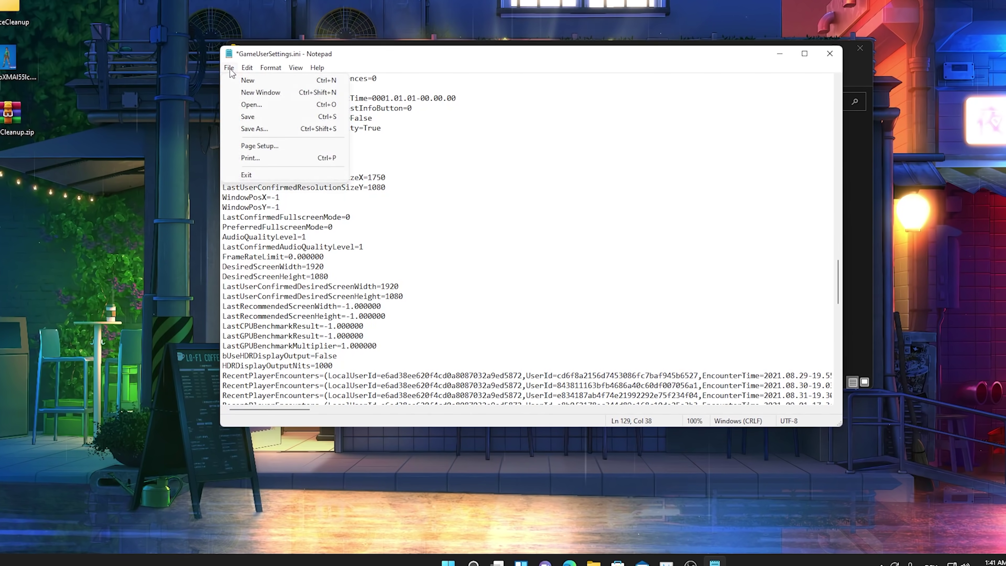
left_click(248, 116)
Step: Close Notepad and mark GameUserSettings.ini as Read-only in its Properties
left_click(831, 54)
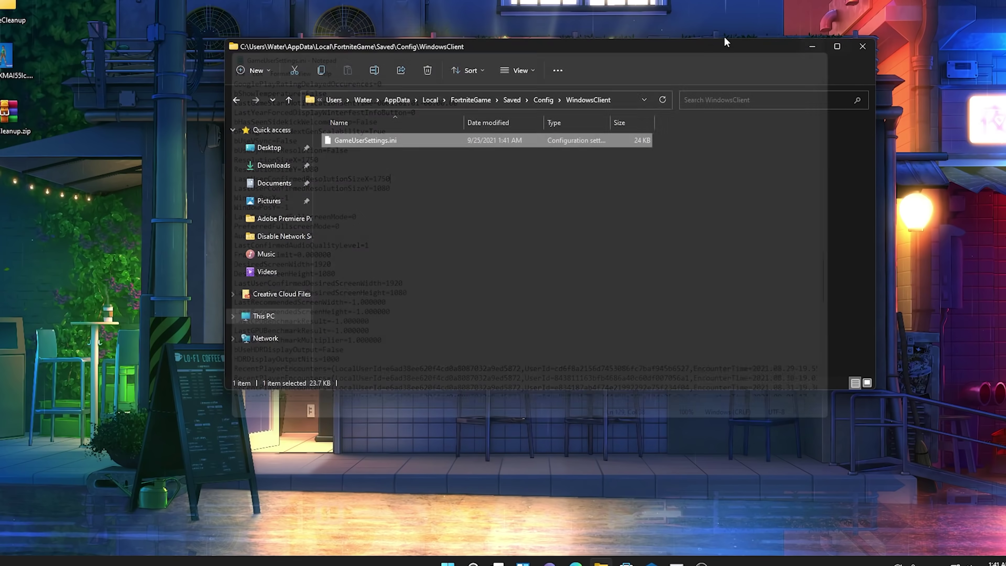
right_click(363, 139)
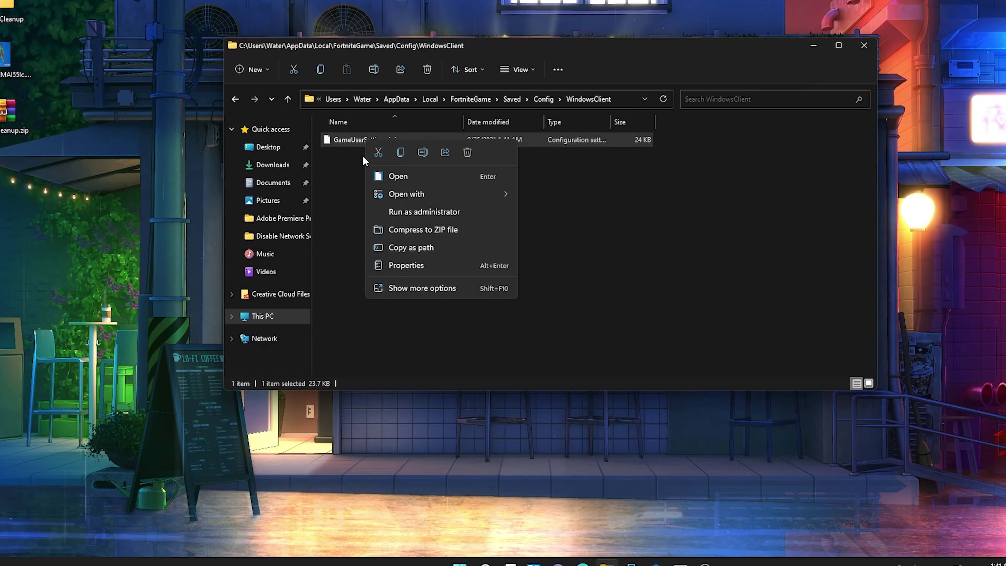
left_click(399, 265)
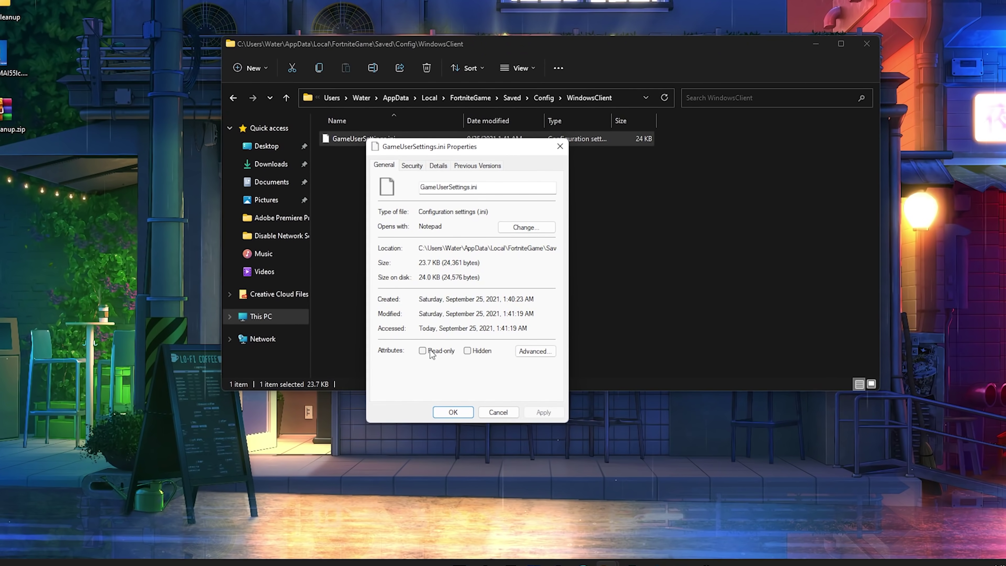
left_click(422, 351)
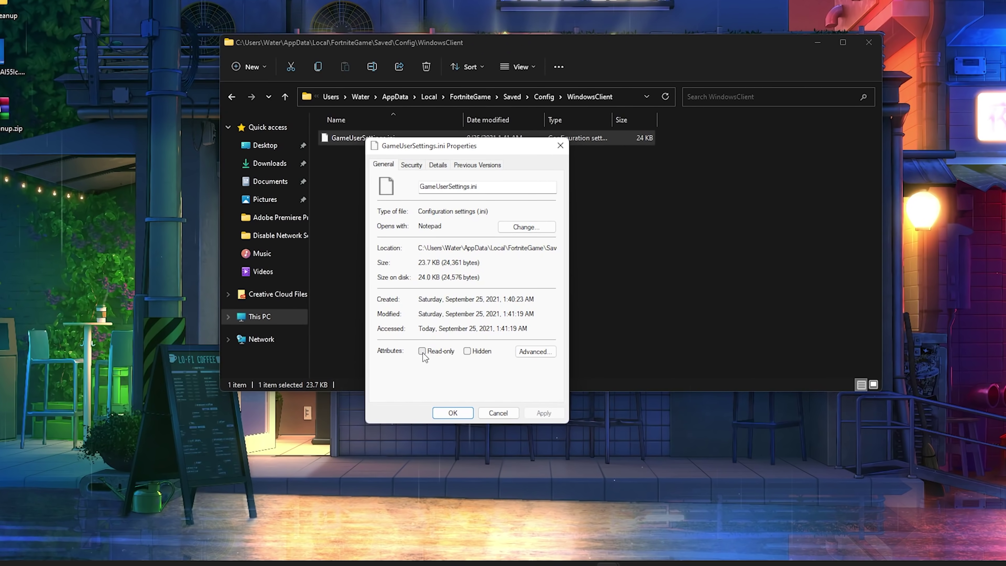
left_click(543, 413)
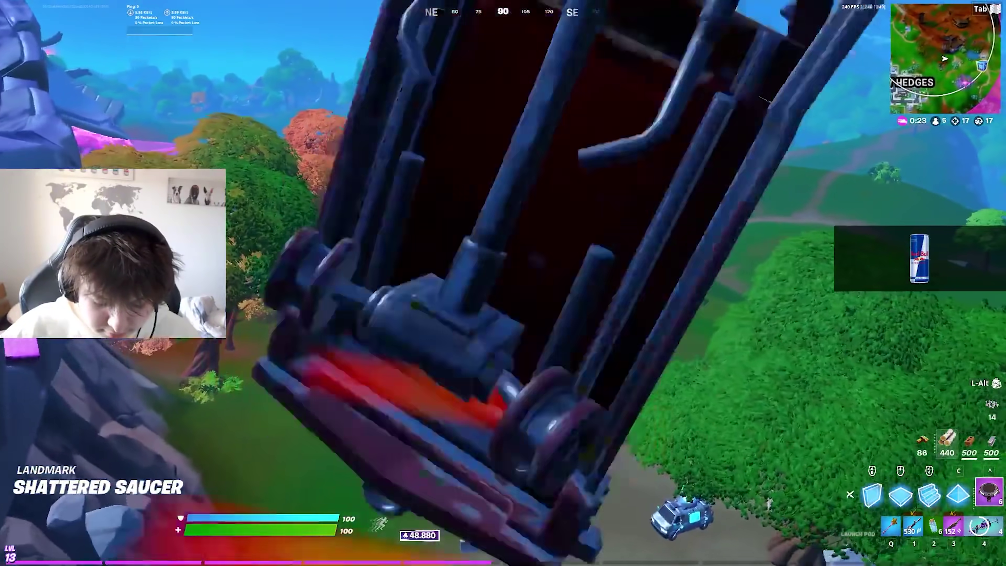
Step: Equip the assault rifle, fire at the brick box, switch to slot 3, and check the inventory
key("1")
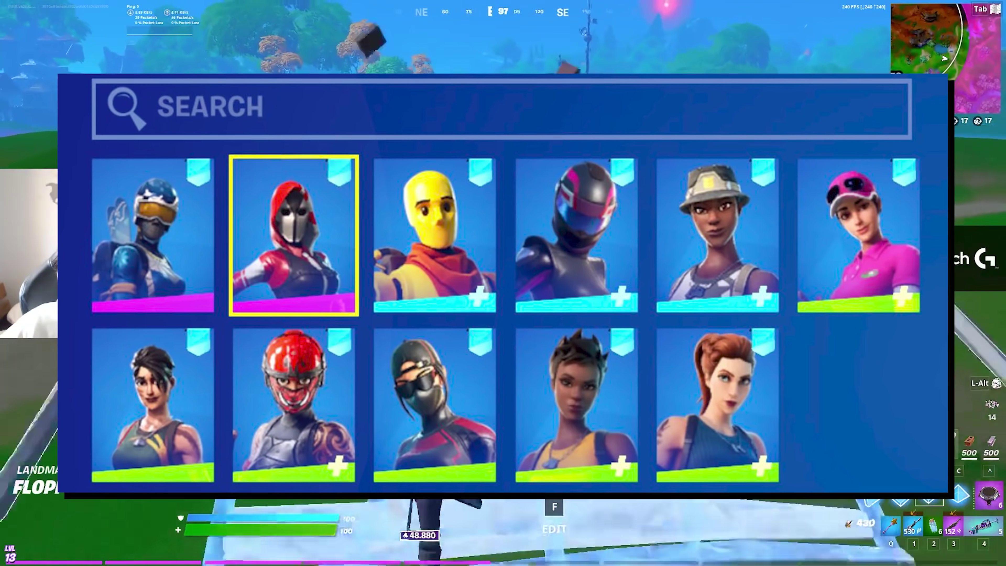
key("1")
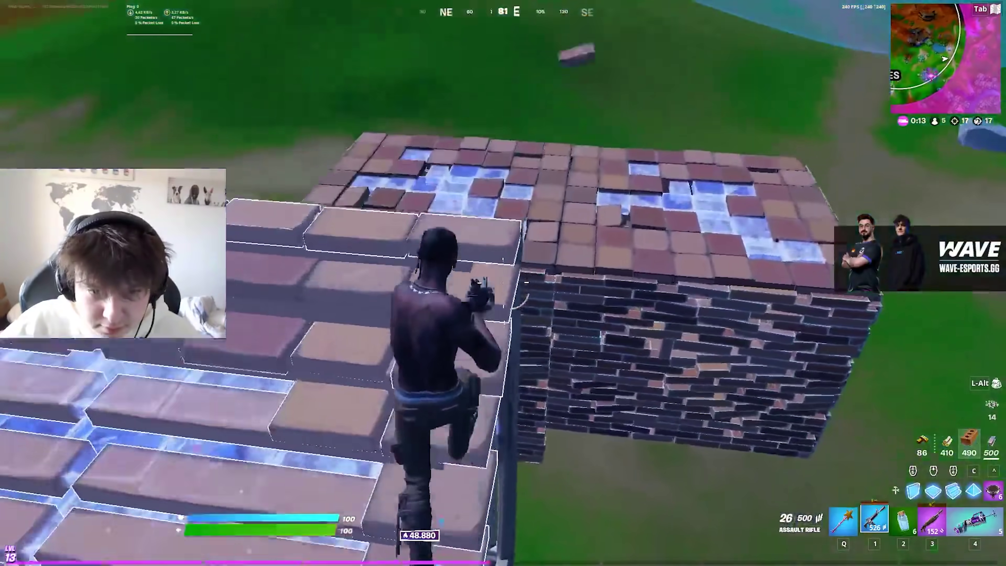
left_click(503, 284)
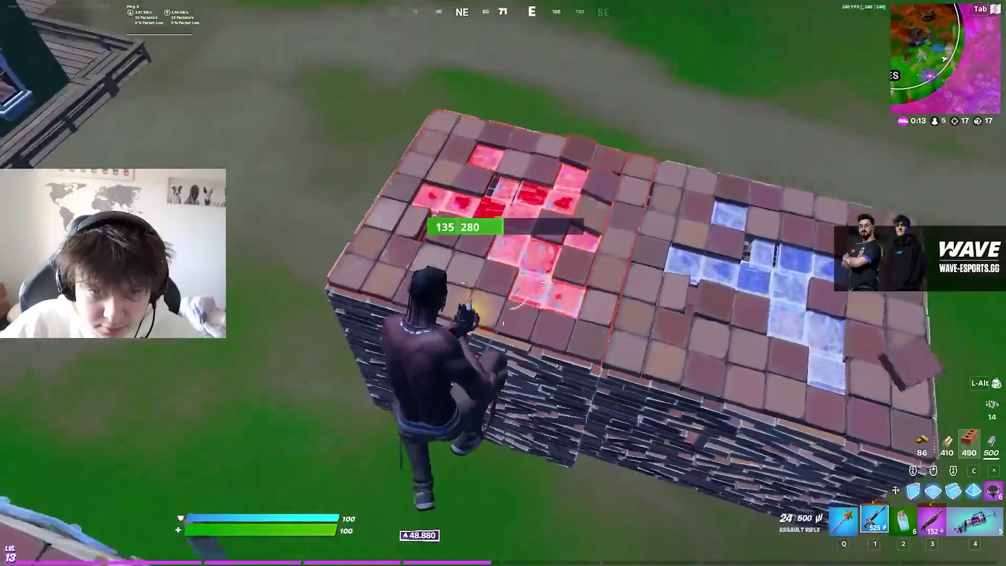
key("3")
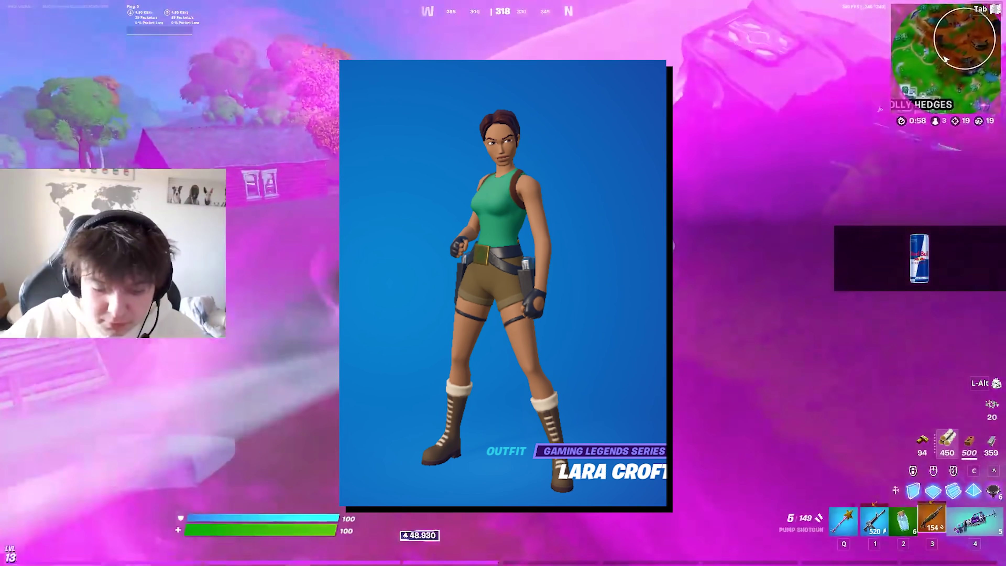
key("Tab")
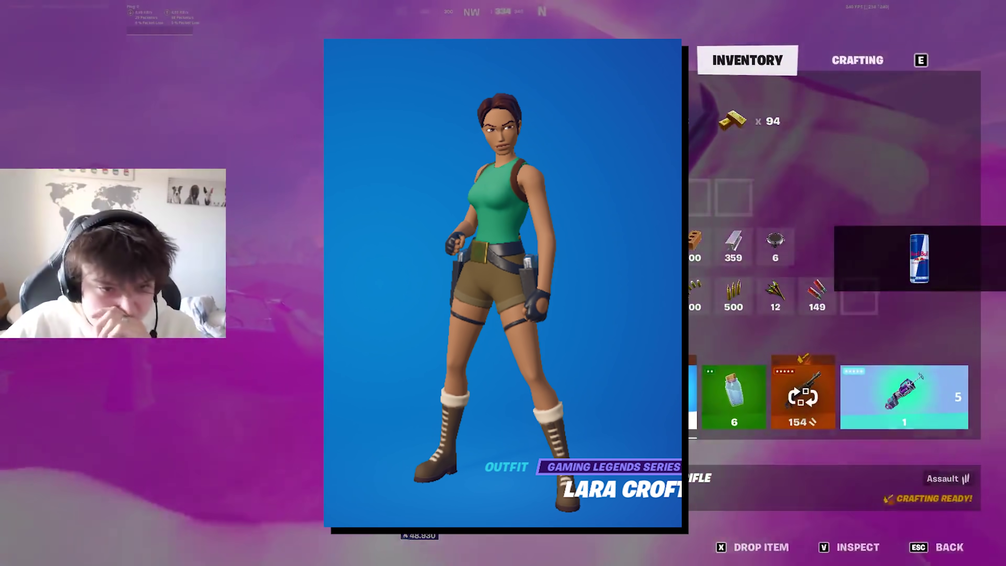
key("Tab")
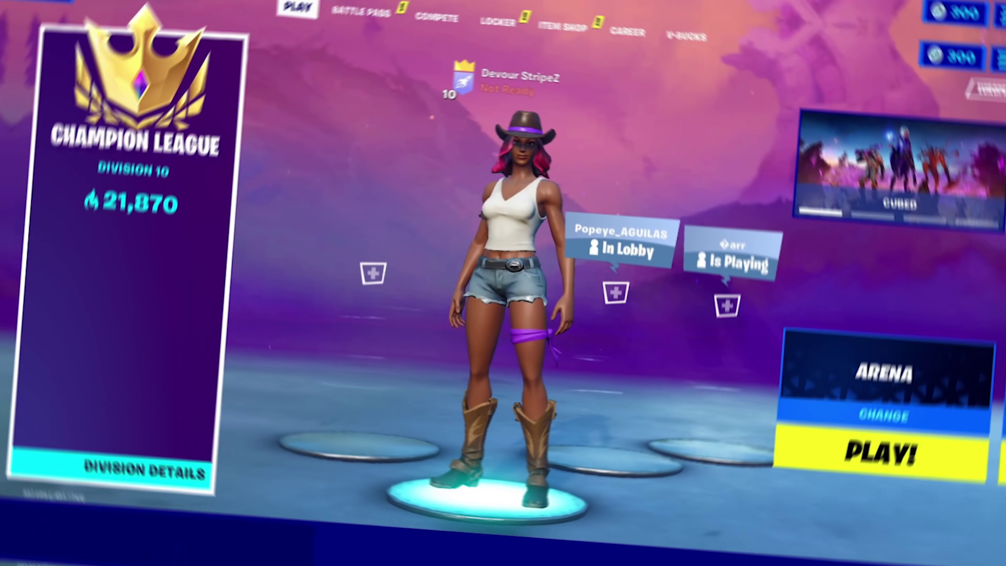